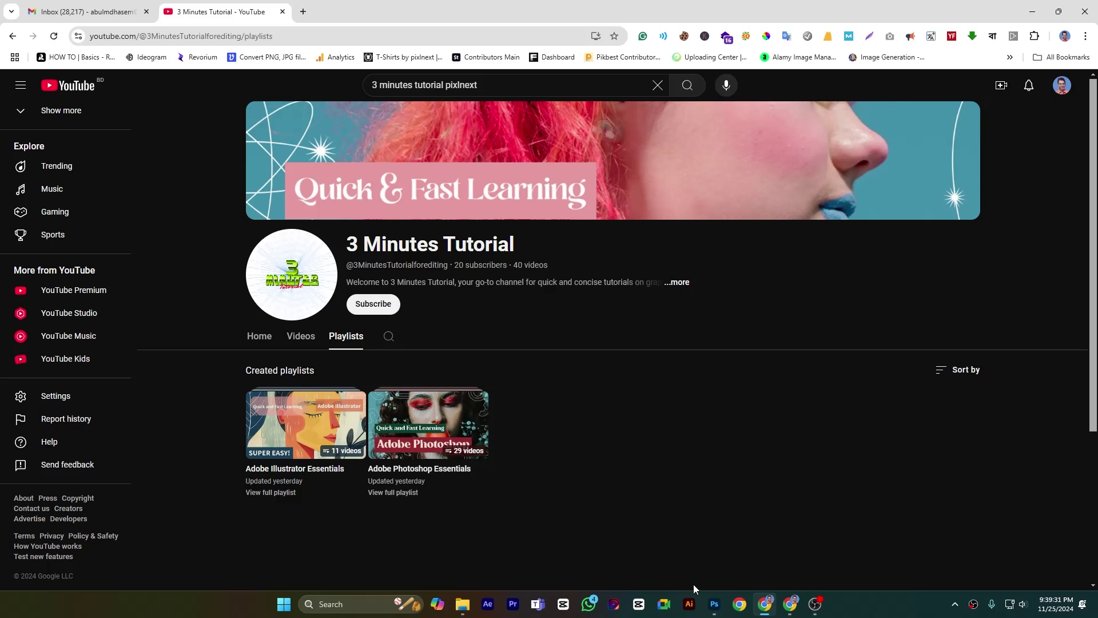
Switch to Photoshop and select the Brush tool for the blank canvas.
{"action": "left_click", "coordinate": [713, 605]}
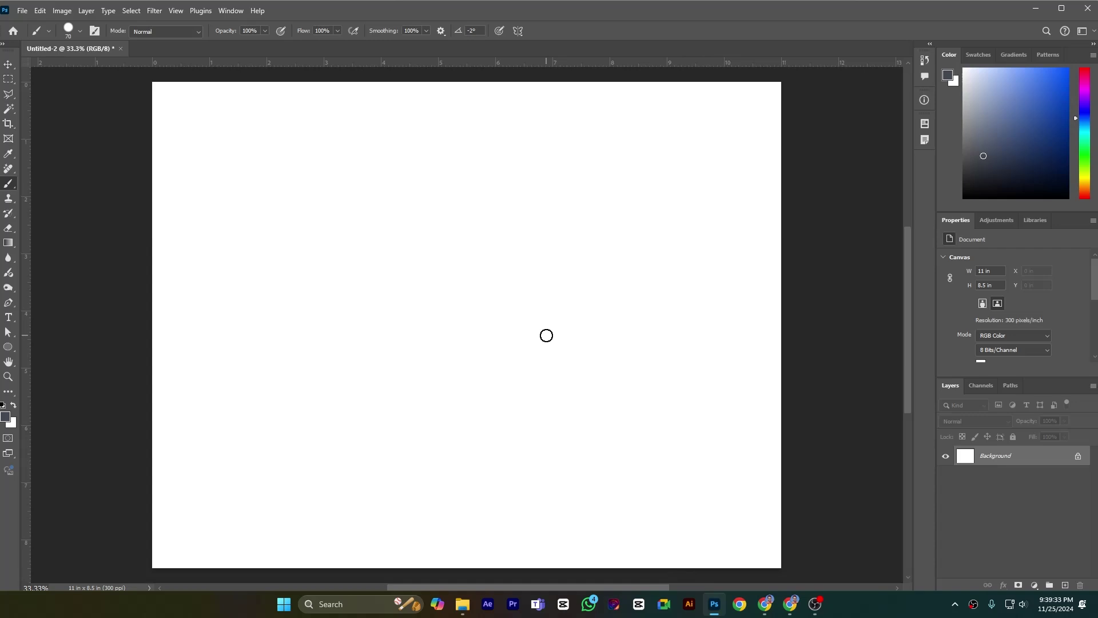
{"action": "right_click", "coordinate": [7, 185]}
{"action": "left_click", "coordinate": [44, 184]}
Add a vertical paint symmetry axis and scale it to 110% near the centre of the canvas.
{"action": "left_click", "coordinate": [522, 34]}
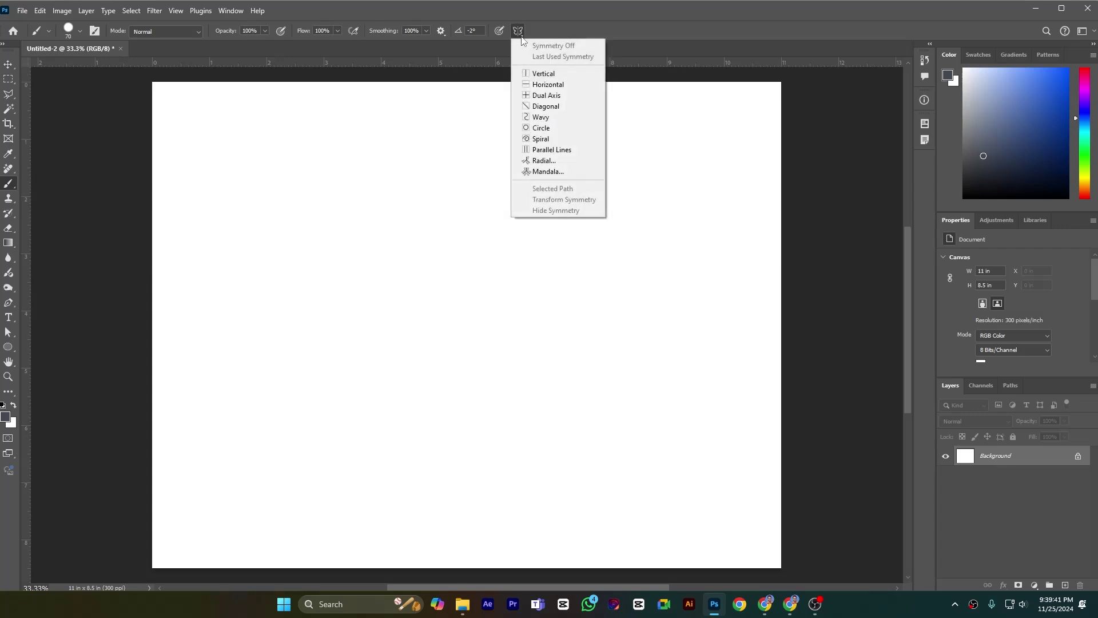
{"action": "left_click", "coordinate": [556, 75]}
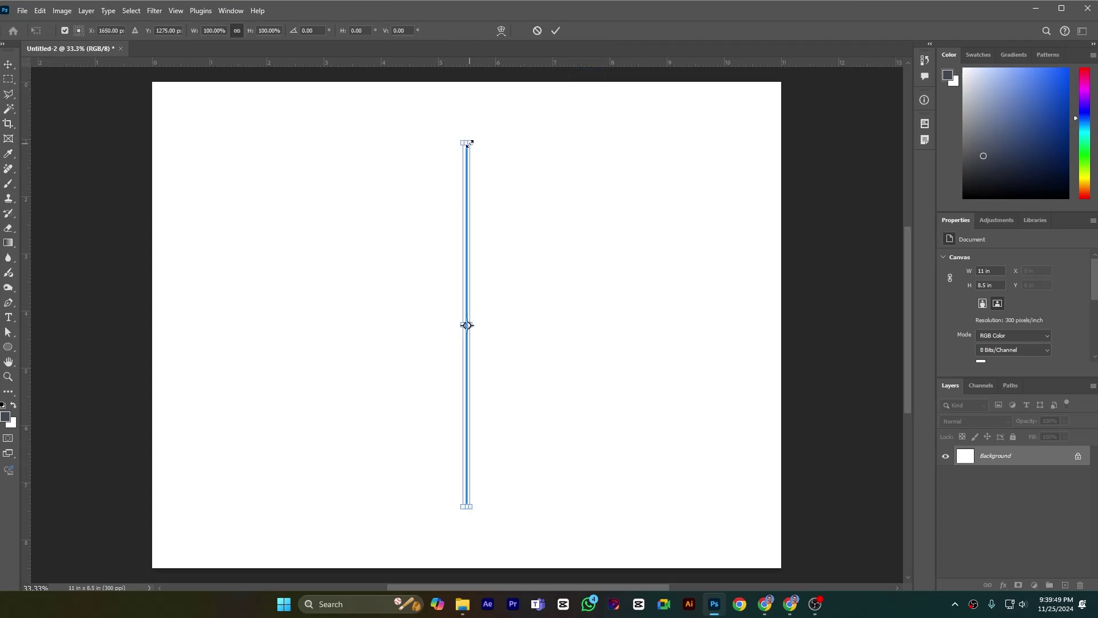
{"action": "left_click_drag", "start_coordinate": [468, 325], "coordinate": [471, 325]}
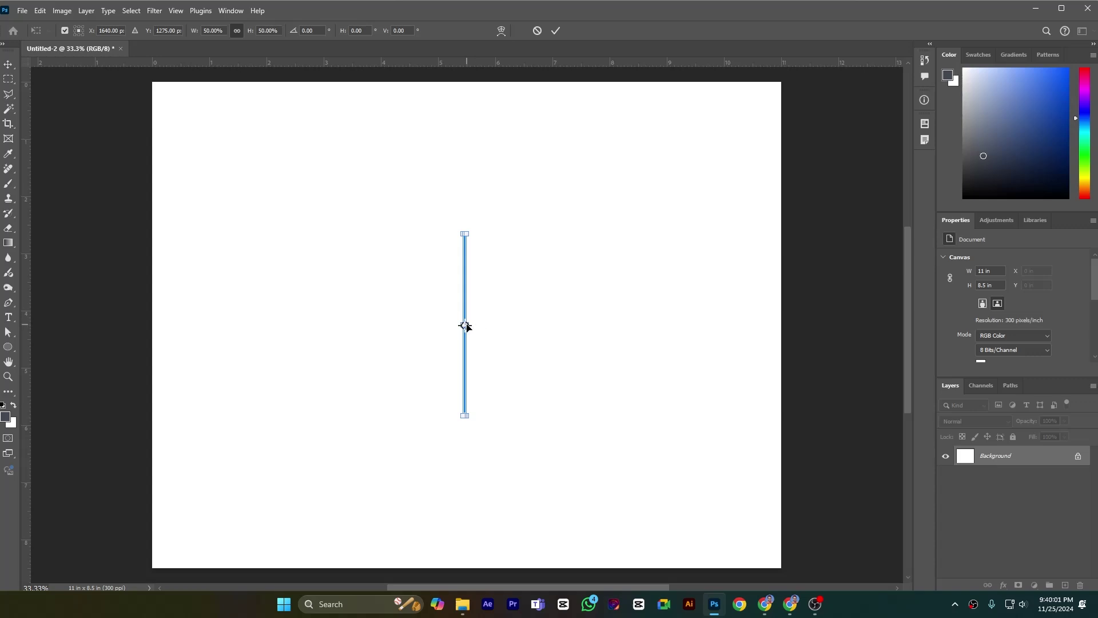
{"action": "left_click_drag", "start_coordinate": [466, 325], "coordinate": [475, 325]}
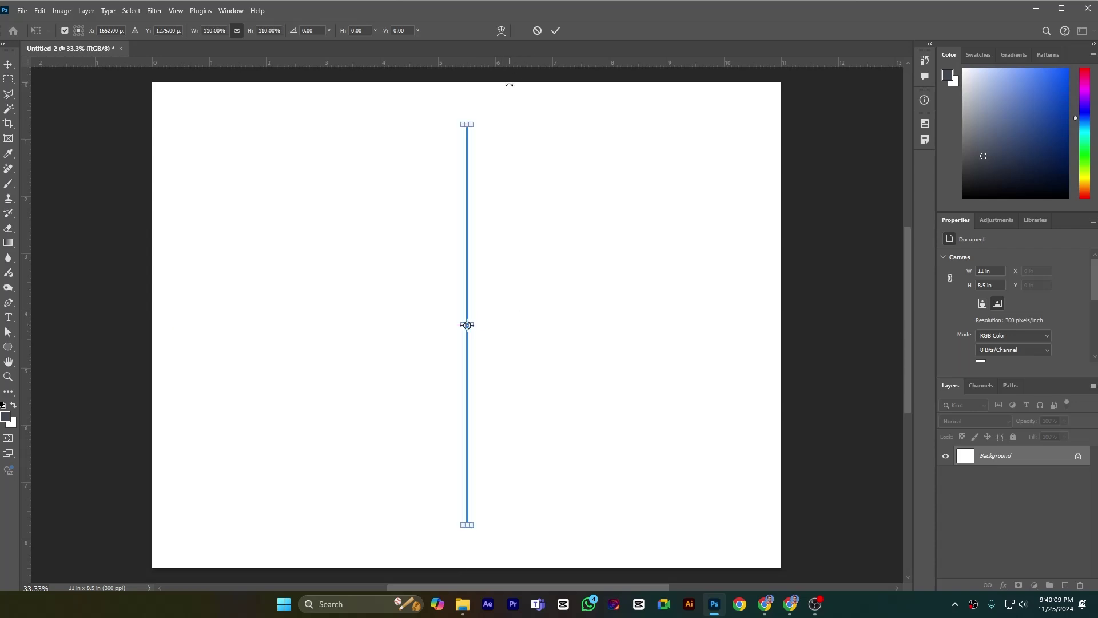
Warp the vertical symmetry axis into an S-curve, bulging its upper part right and its lower part left, and apply it.
{"action": "left_click", "coordinate": [501, 33]}
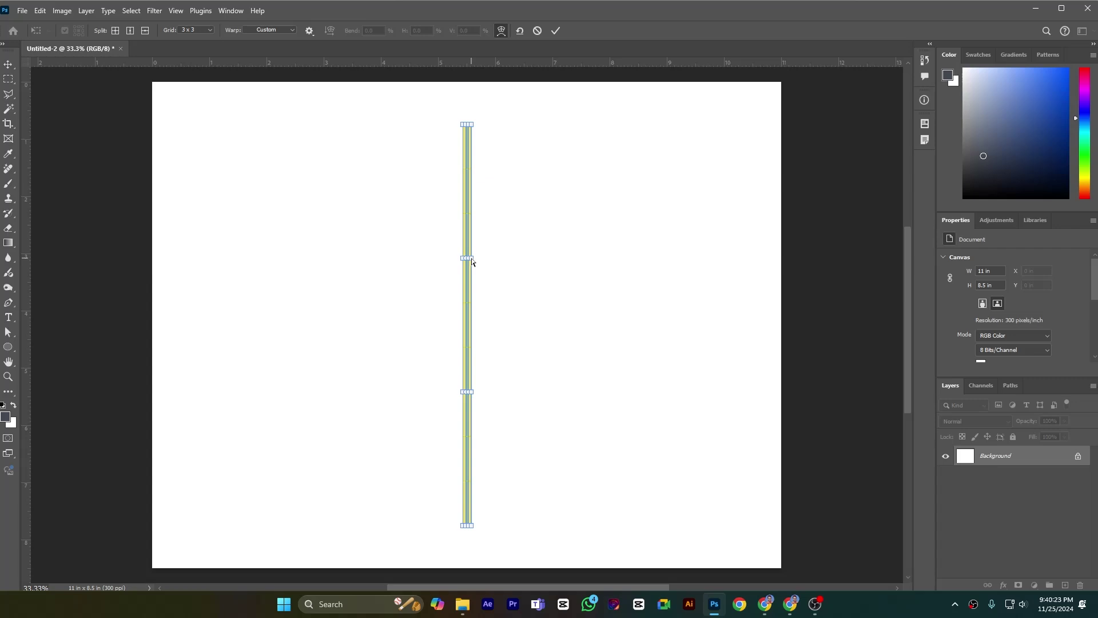
{"action": "left_click_drag", "start_coordinate": [471, 260], "coordinate": [535, 262]}
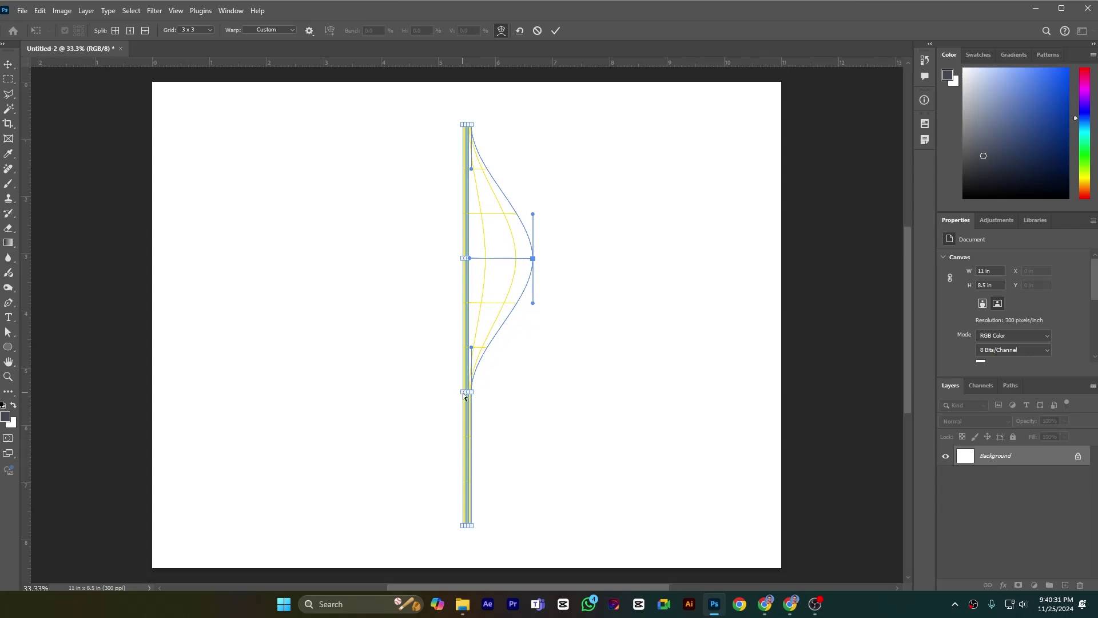
{"action": "left_click_drag", "start_coordinate": [463, 392], "coordinate": [384, 391]}
{"action": "left_click_drag", "start_coordinate": [468, 393], "coordinate": [418, 396]}
{"action": "left_click", "coordinate": [465, 260]}
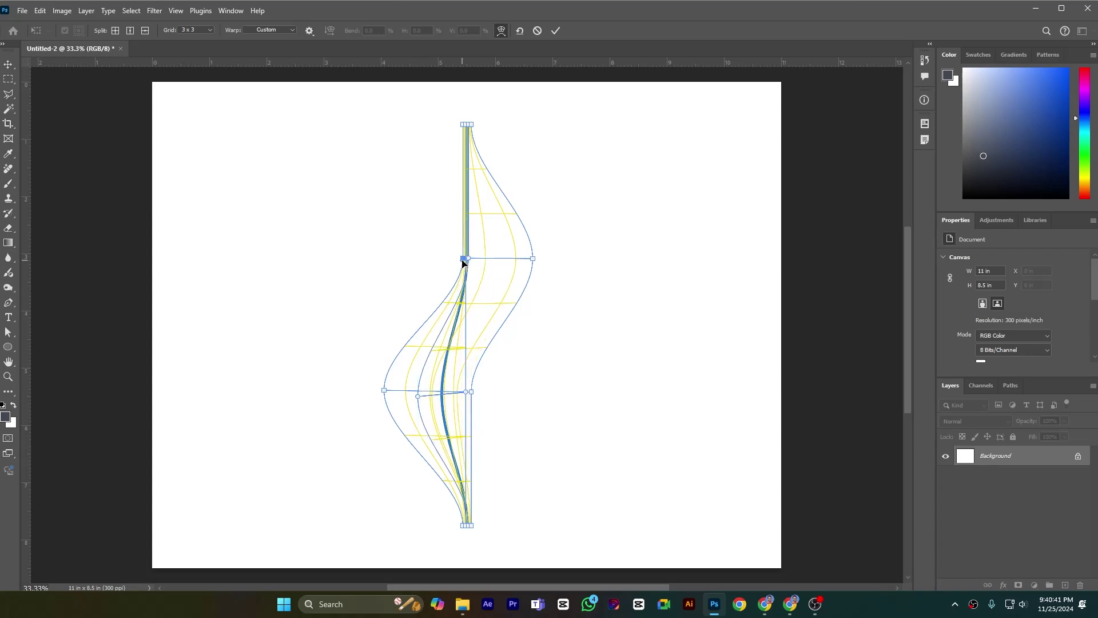
{"action": "left_click_drag", "start_coordinate": [466, 259], "coordinate": [533, 258]}
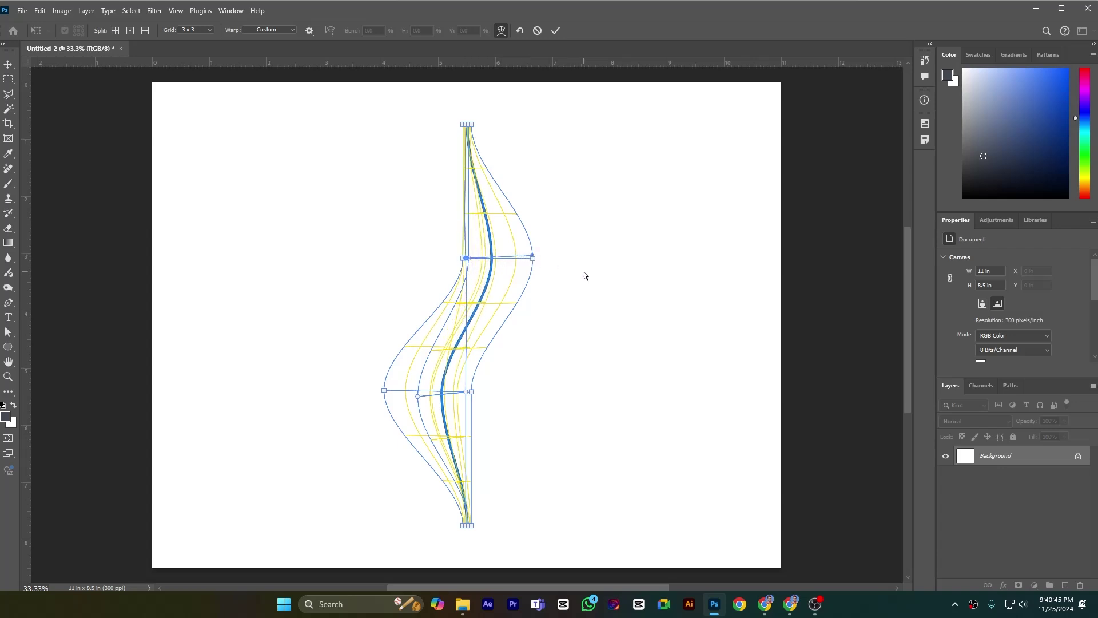
{"action": "left_click", "coordinate": [554, 30]}
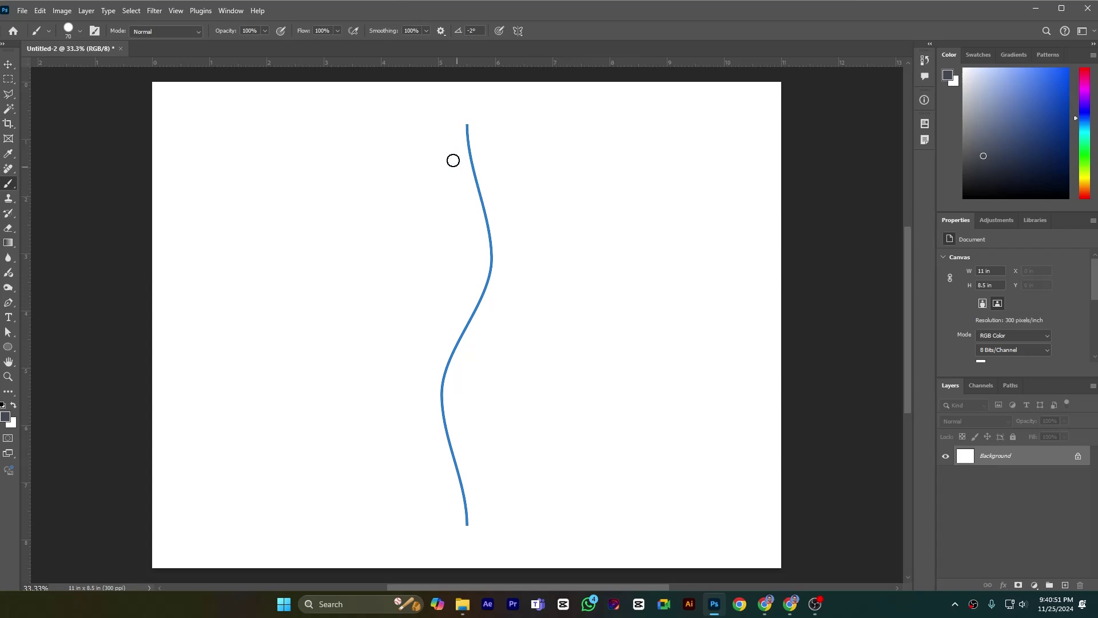
Paint a long wavy brush stroke down the left side of the curved symmetry axis.
{"action": "left_click", "coordinate": [434, 127]}
{"action": "mouse_move", "coordinate": [434, 127]}
{"action": "left_mouse_down"}
{"action": "mouse_move", "coordinate": [447, 167]}
{"action": "mouse_move", "coordinate": [402, 191]}
{"action": "mouse_move", "coordinate": [445, 227]}
{"action": "mouse_move", "coordinate": [408, 263]}
{"action": "mouse_move", "coordinate": [424, 293]}
{"action": "mouse_move", "coordinate": [390, 318]}
{"action": "mouse_move", "coordinate": [399, 394]}
{"action": "left_mouse_up"}
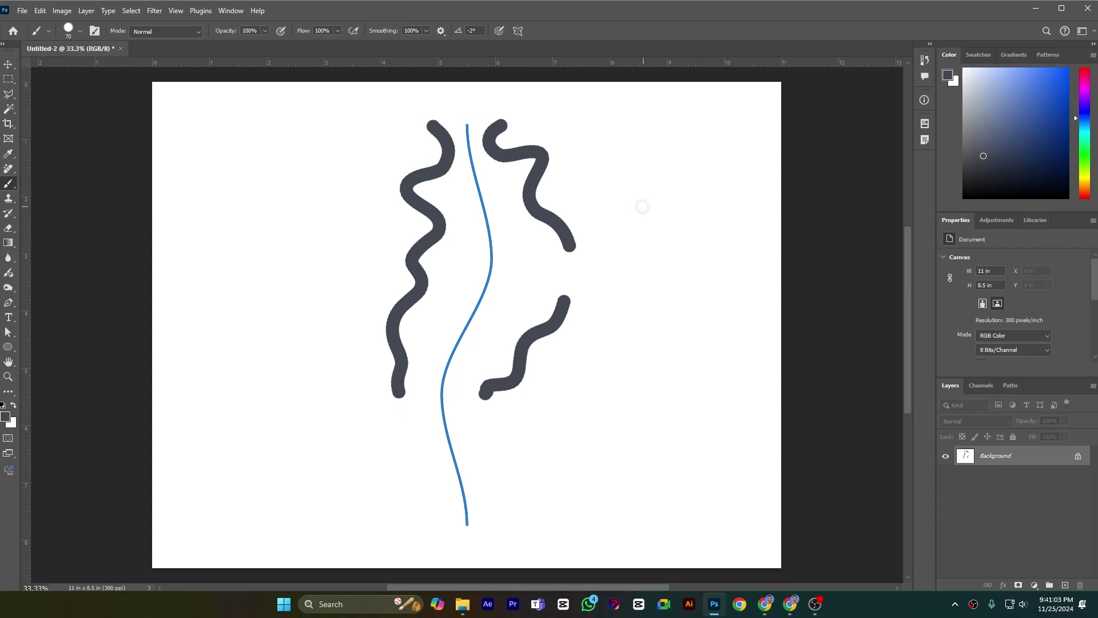
Transform the symmetry axis by moving it to the right part of the canvas, clear of the painted strokes, and apply it.
{"action": "left_click", "coordinate": [518, 32]}
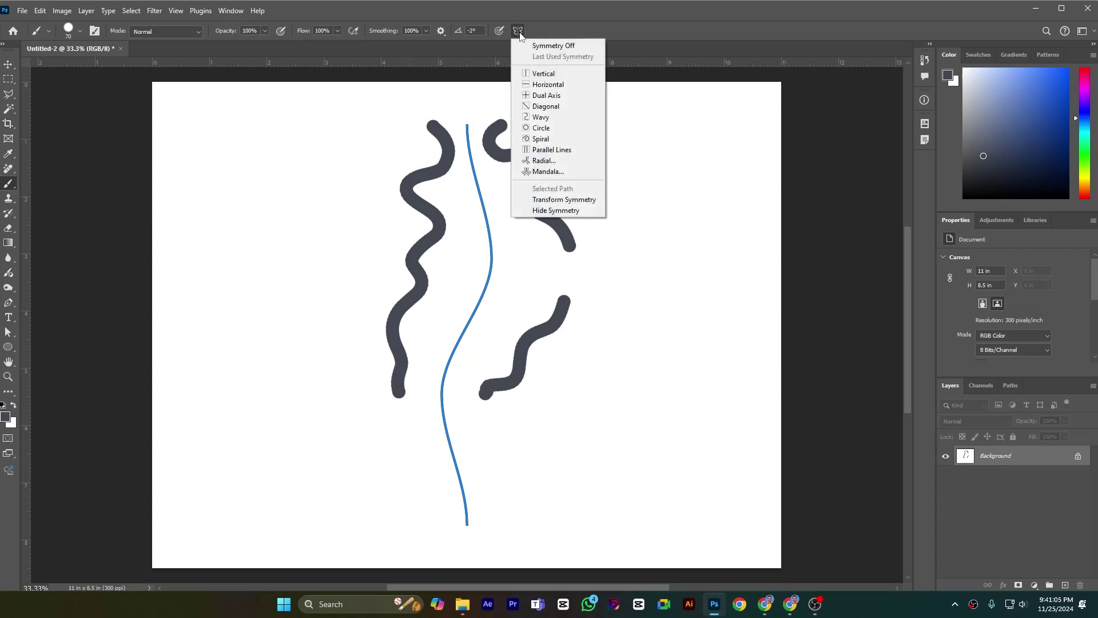
{"action": "left_click", "coordinate": [581, 200]}
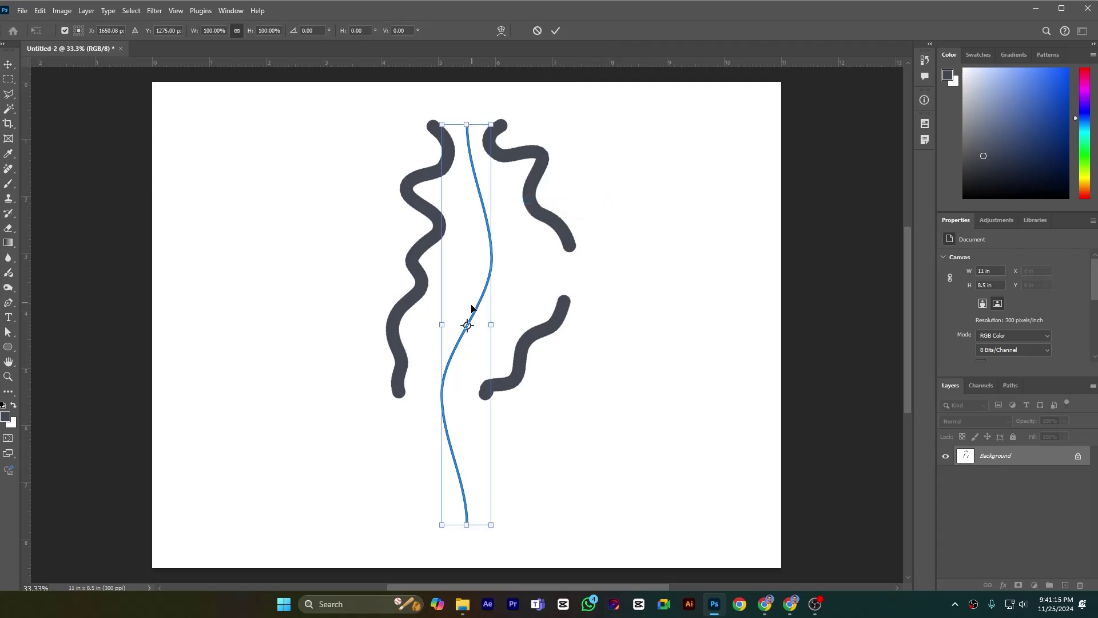
{"action": "left_click_drag", "start_coordinate": [461, 340], "coordinate": [635, 334]}
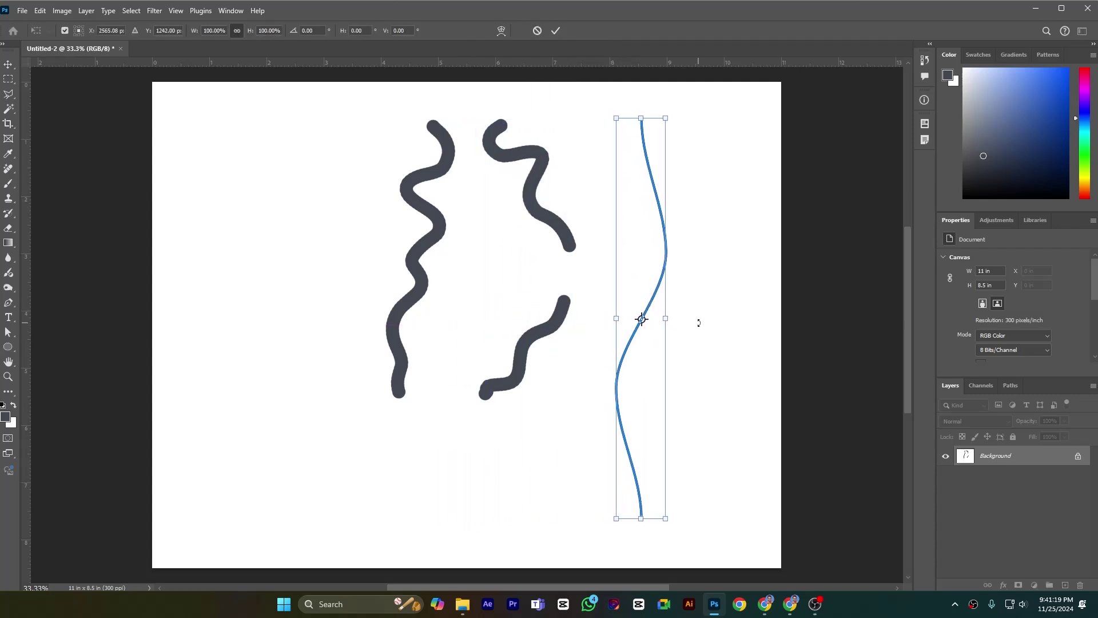
{"action": "left_click_drag", "start_coordinate": [634, 338], "coordinate": [644, 337]}
{"action": "left_click", "coordinate": [556, 30]}
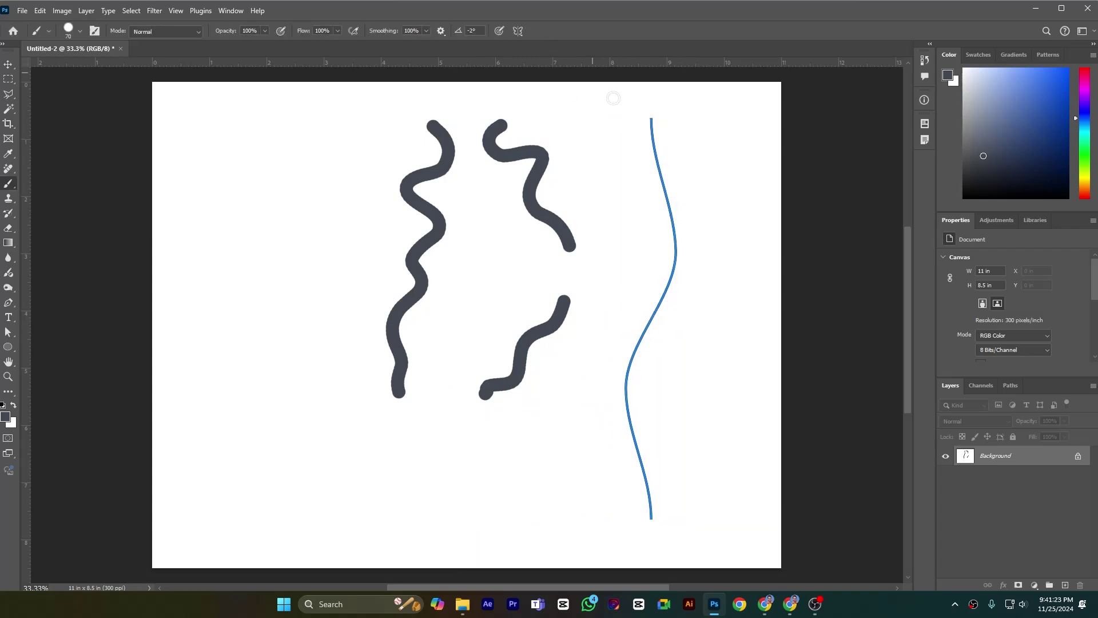
Paint several short mirrored brush strokes down the left side of the moved symmetry axis.
{"action": "left_click_drag", "start_coordinate": [637, 144], "coordinate": [642, 202]}
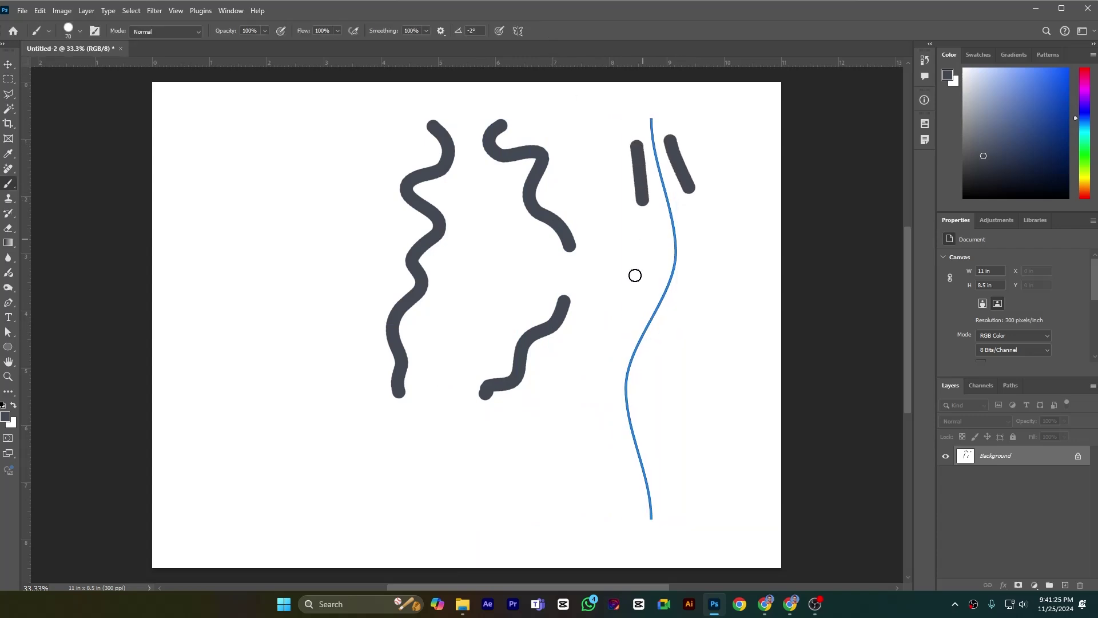
{"action": "left_click_drag", "start_coordinate": [624, 290], "coordinate": [608, 342]}
{"action": "left_click", "coordinate": [596, 385]}
{"action": "left_click_drag", "start_coordinate": [602, 403], "coordinate": [604, 404]}
{"action": "left_click_drag", "start_coordinate": [617, 456], "coordinate": [609, 490]}
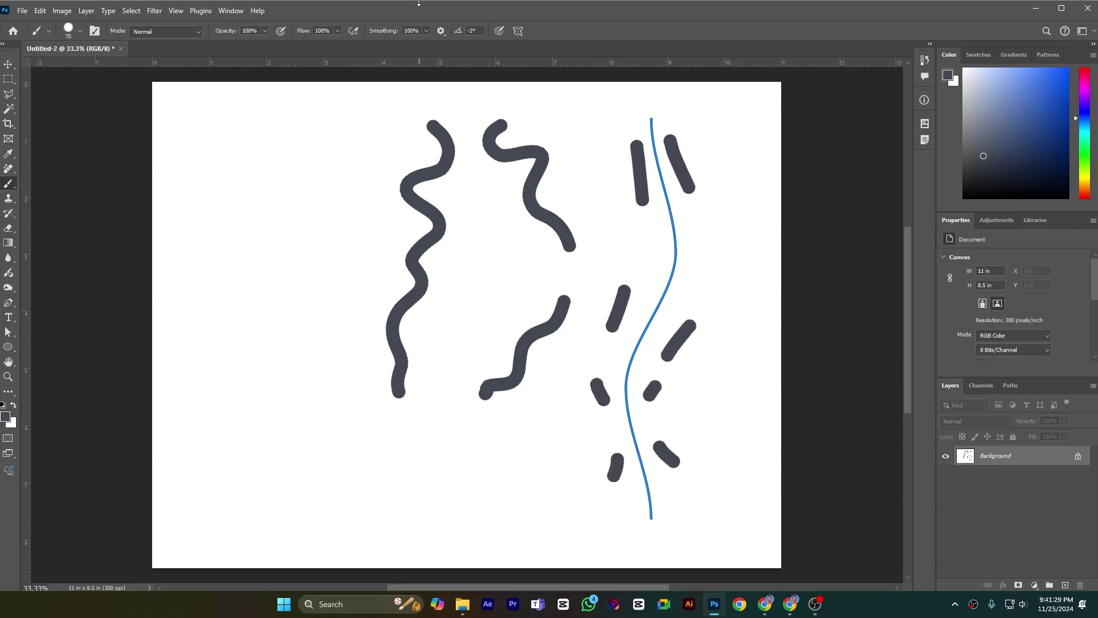
Hide the symmetry axis and paint a few more short mirrored strokes around its hidden location.
{"action": "left_click", "coordinate": [518, 31]}
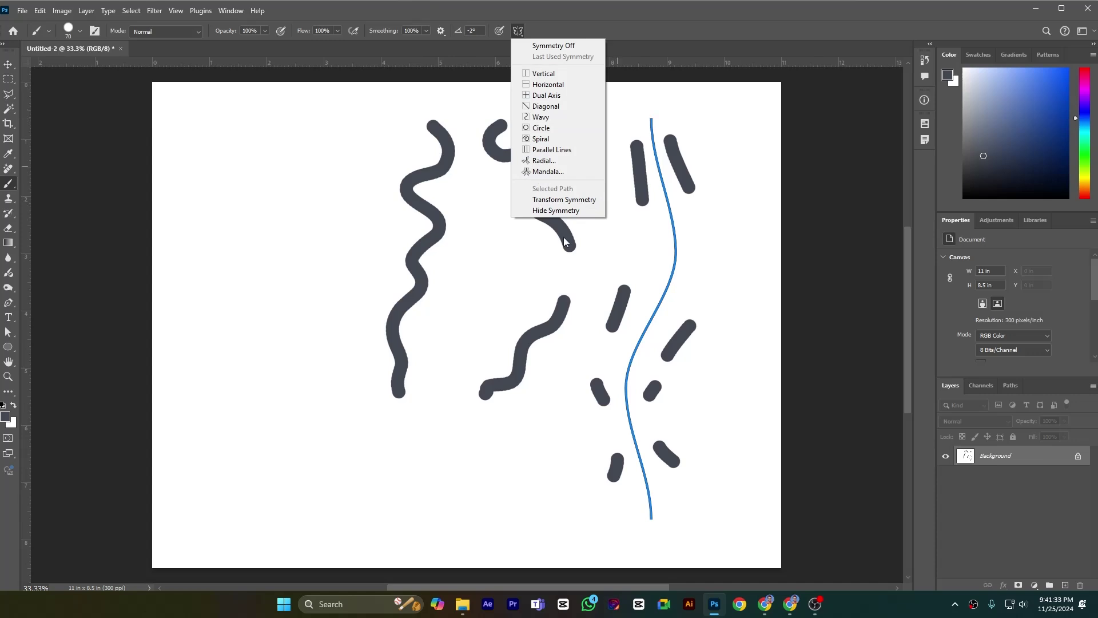
{"action": "left_click", "coordinate": [558, 212]}
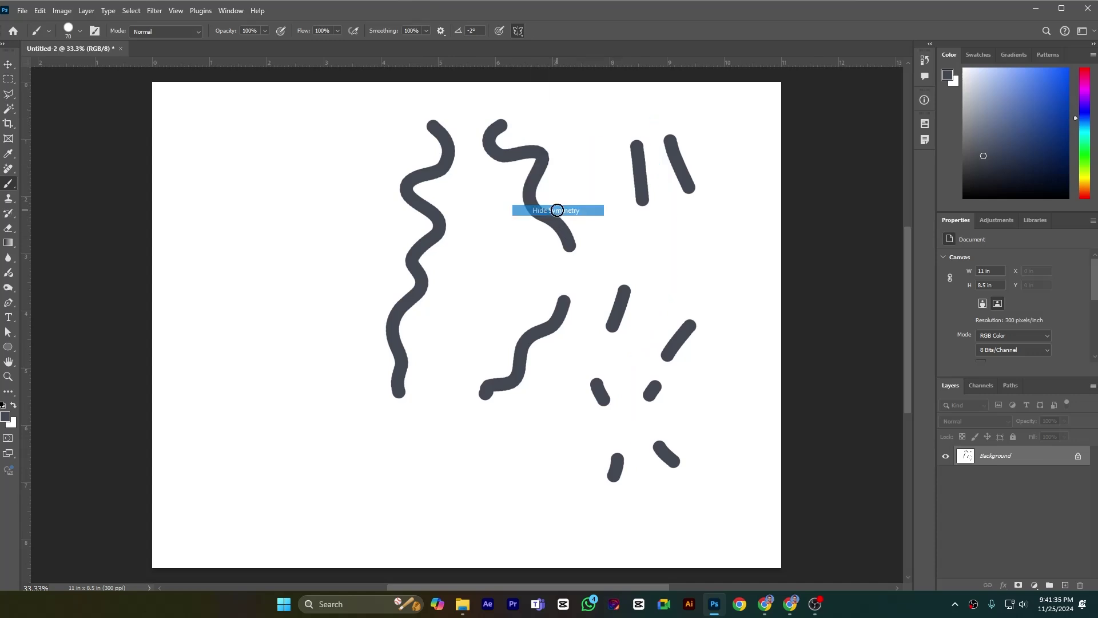
{"action": "mouse_move", "coordinate": [645, 219]}
{"action": "left_mouse_down"}
{"action": "mouse_move", "coordinate": [651, 245]}
{"action": "mouse_move", "coordinate": [636, 254]}
{"action": "left_mouse_up"}
{"action": "mouse_move", "coordinate": [646, 341]}
{"action": "left_mouse_down"}
{"action": "mouse_move", "coordinate": [627, 370]}
{"action": "mouse_move", "coordinate": [614, 353]}
{"action": "mouse_move", "coordinate": [621, 385]}
{"action": "left_mouse_up"}
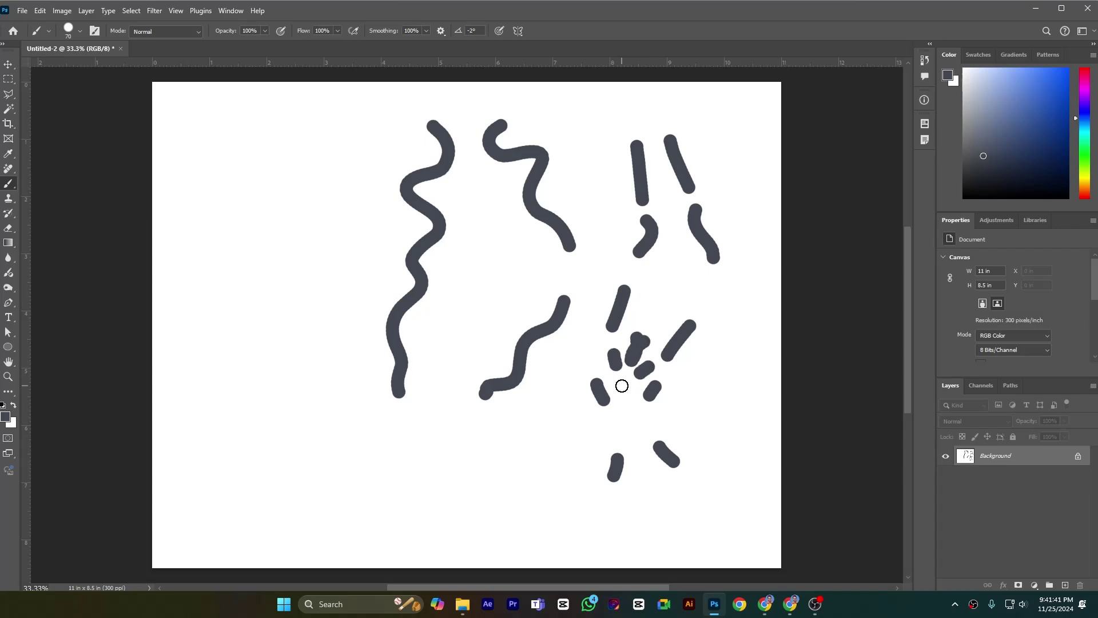
Show the hidden symmetry axis again.
{"action": "left_click", "coordinate": [518, 31]}
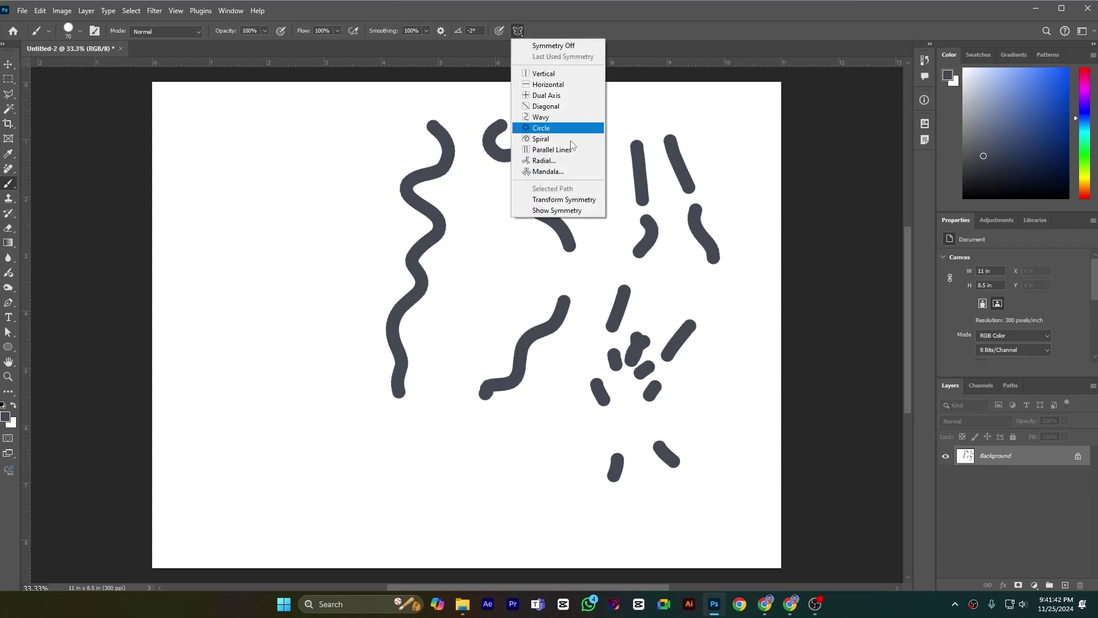
{"action": "left_click", "coordinate": [559, 211]}
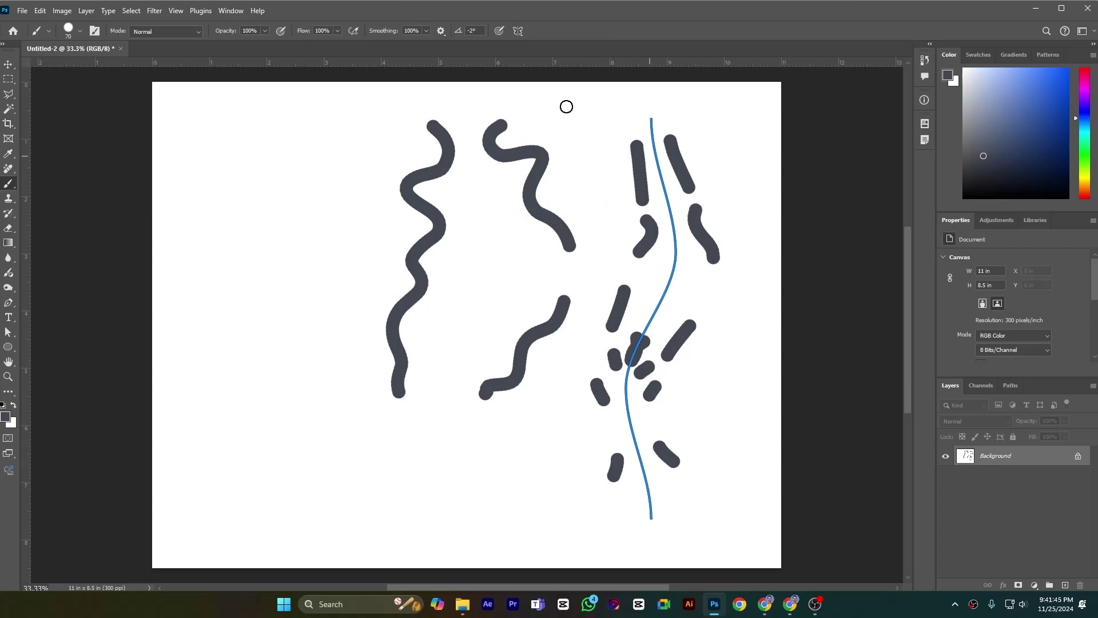
Turn symmetry off and paint two separate unmirrored strokes near the canvas's upper-right corner.
{"action": "left_click", "coordinate": [518, 31]}
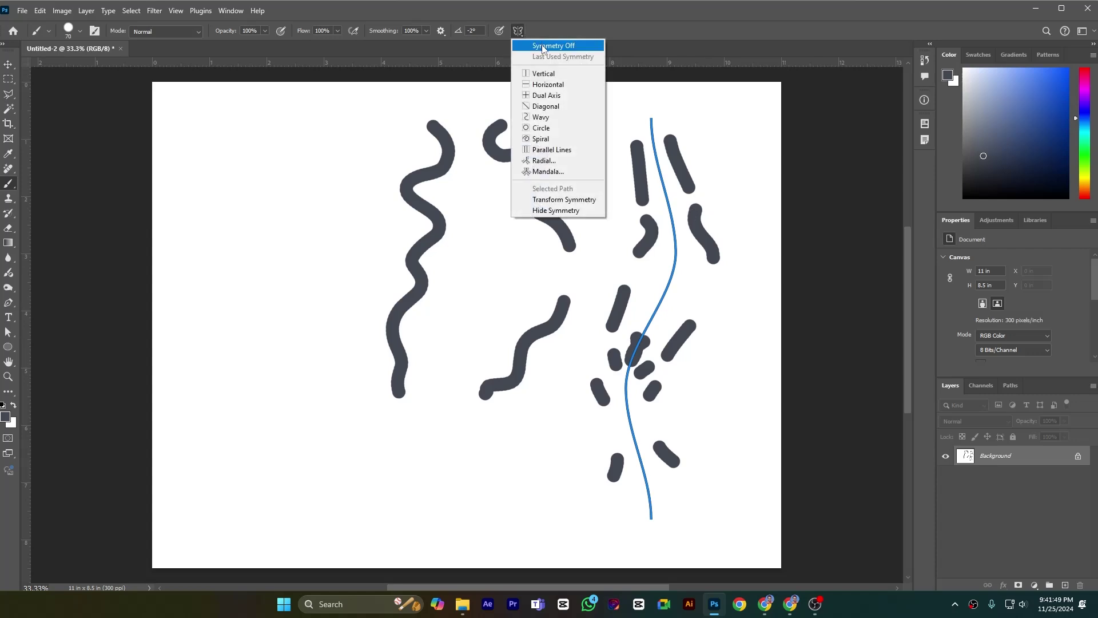
{"action": "left_click", "coordinate": [543, 46]}
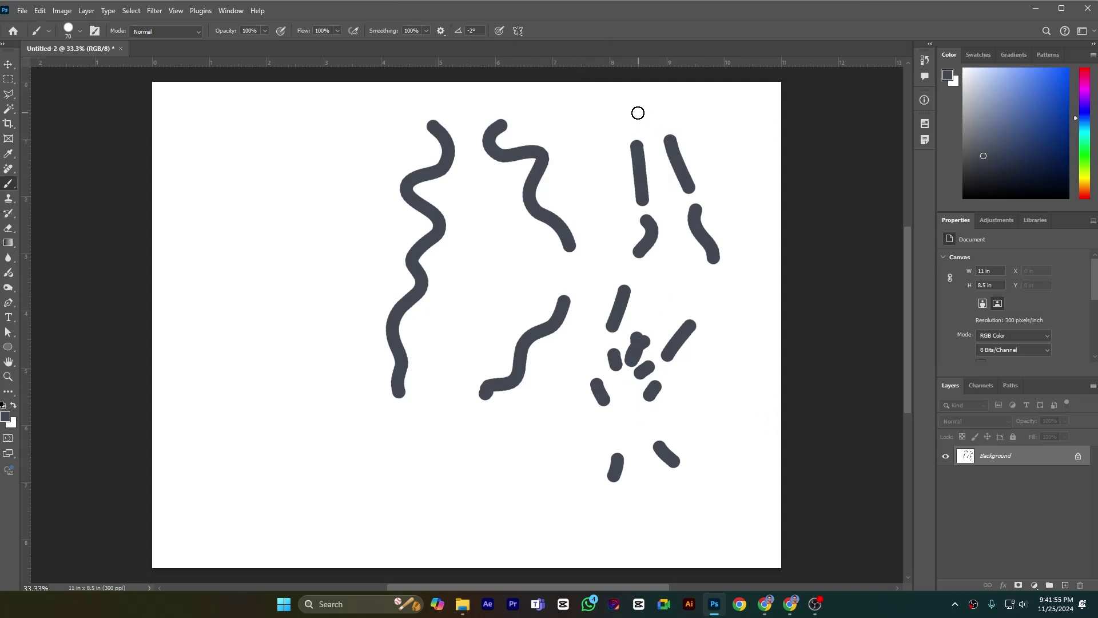
{"action": "mouse_move", "coordinate": [633, 106]}
{"action": "left_mouse_down"}
{"action": "mouse_move", "coordinate": [599, 123]}
{"action": "mouse_move", "coordinate": [608, 176]}
{"action": "left_mouse_up"}
{"action": "left_click_drag", "start_coordinate": [680, 98], "coordinate": [727, 167]}
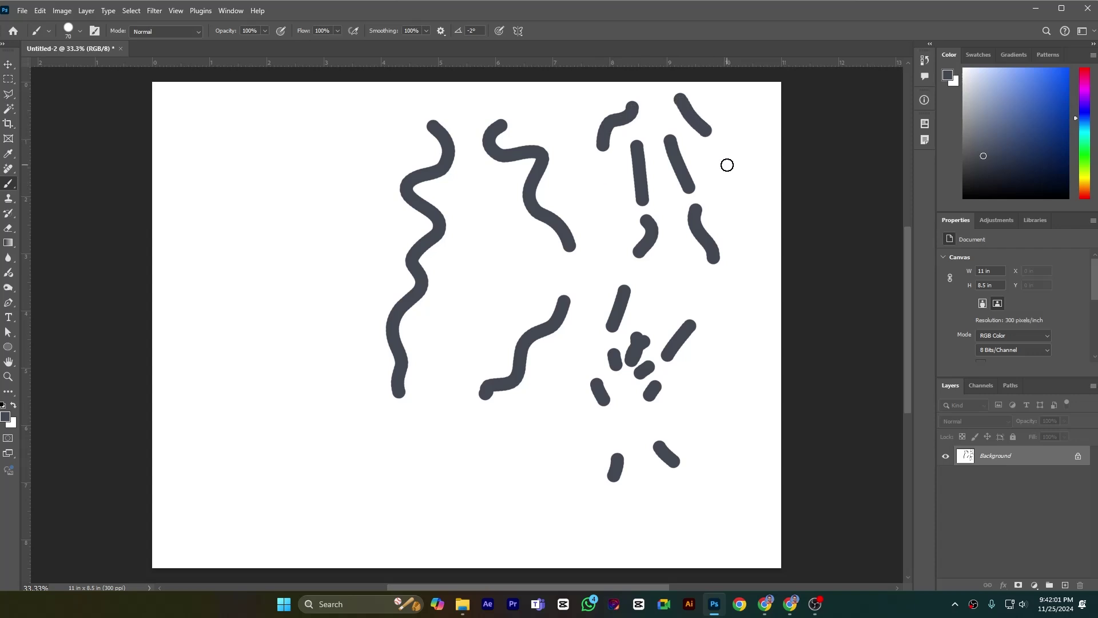
{"action": "left_click", "coordinate": [519, 31]}
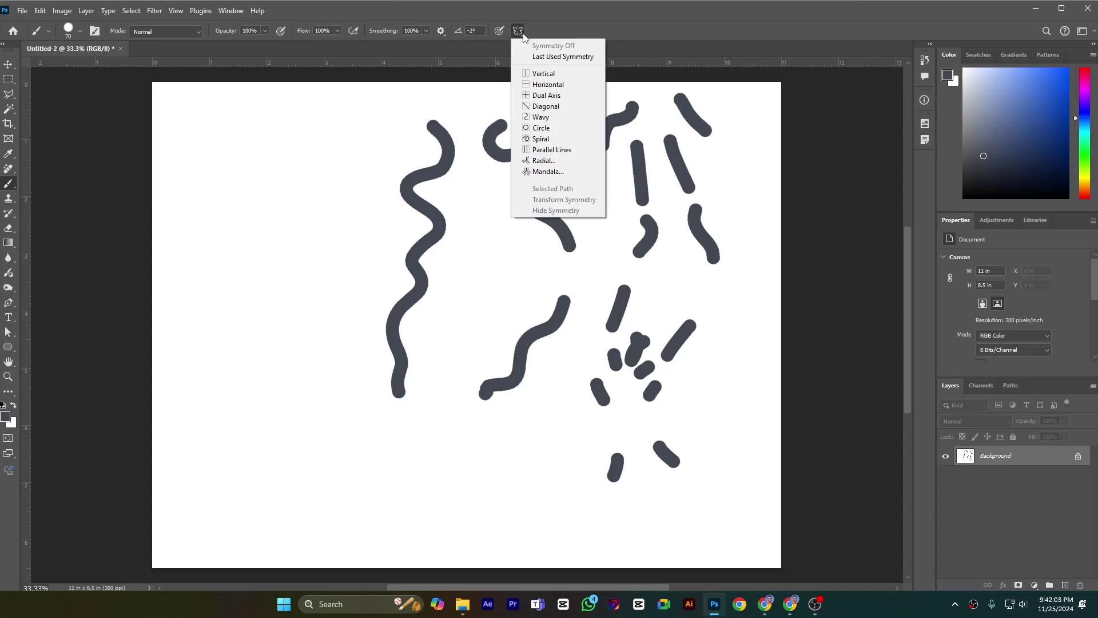
{"action": "left_click", "coordinate": [269, 244]}
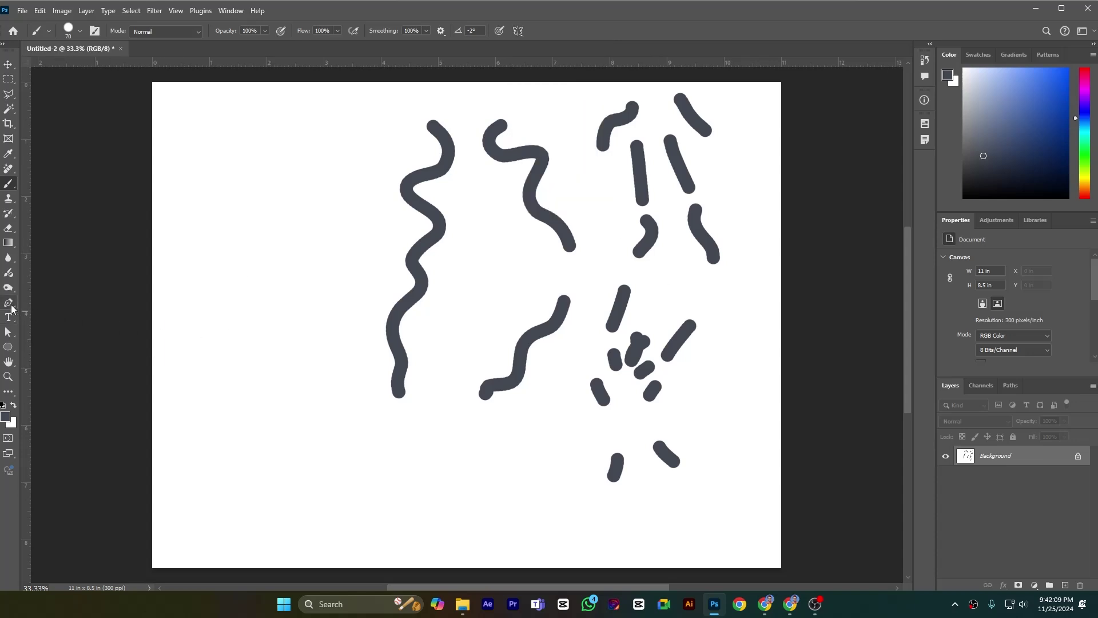
Draw an open zigzag path with four anchor points in the empty left part of the canvas using the Pen tool.
{"action": "left_click", "coordinate": [10, 306]}
{"action": "left_click", "coordinate": [319, 164]}
{"action": "left_click", "coordinate": [240, 269]}
{"action": "left_click", "coordinate": [336, 358]}
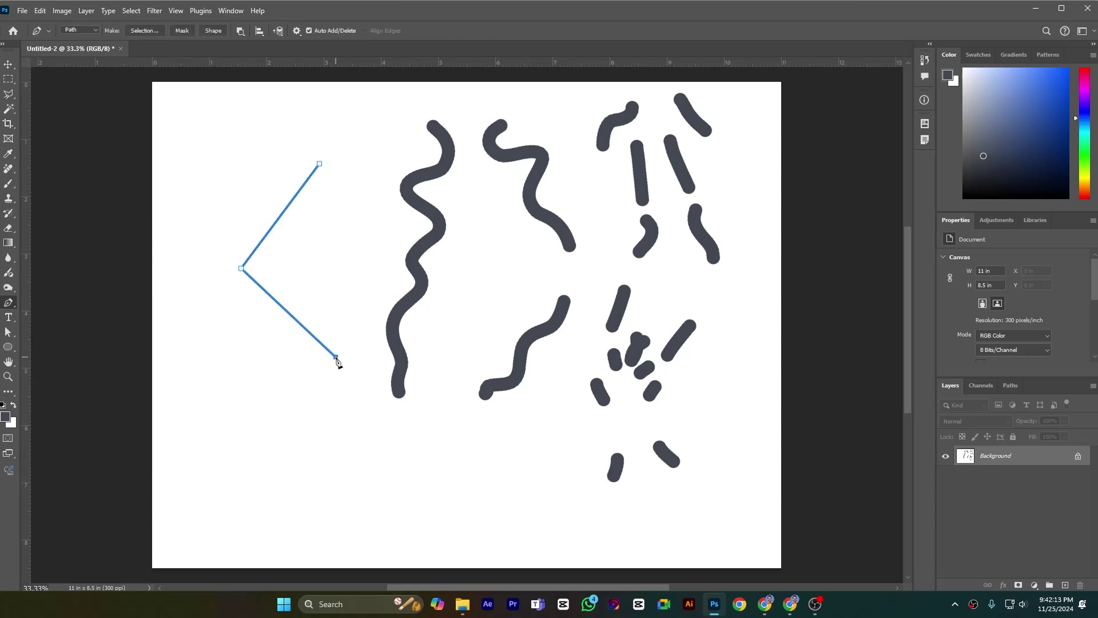
{"action": "left_click", "coordinate": [263, 469]}
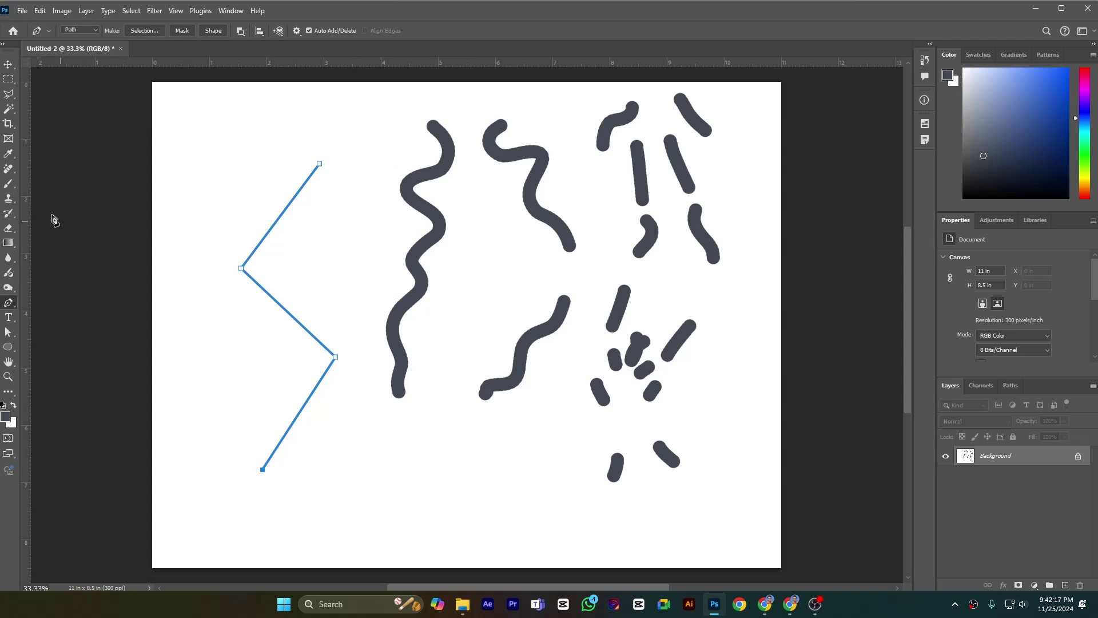
Return to the Brush tool and use the selected zigzag path as the paint symmetry axis.
{"action": "left_click", "coordinate": [9, 184]}
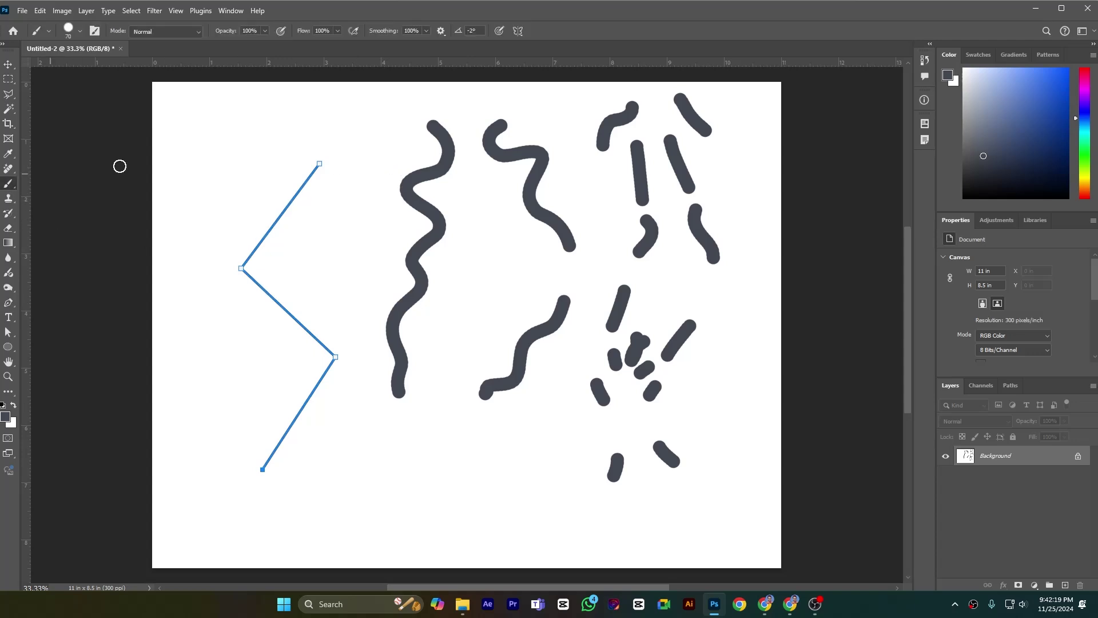
{"action": "left_click", "coordinate": [518, 32]}
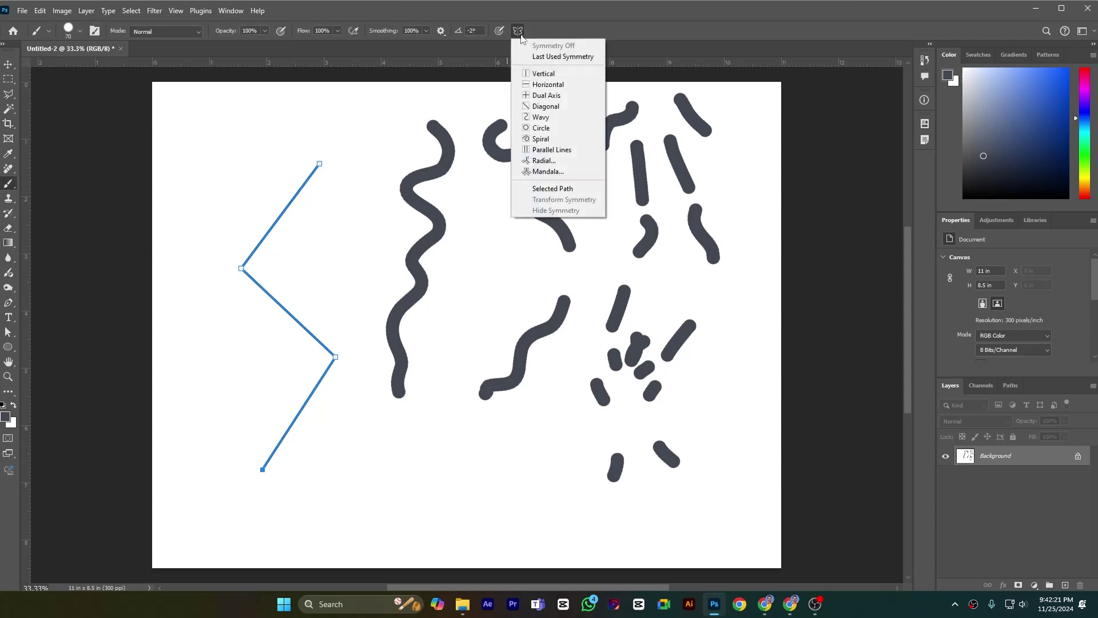
{"action": "left_click", "coordinate": [552, 193]}
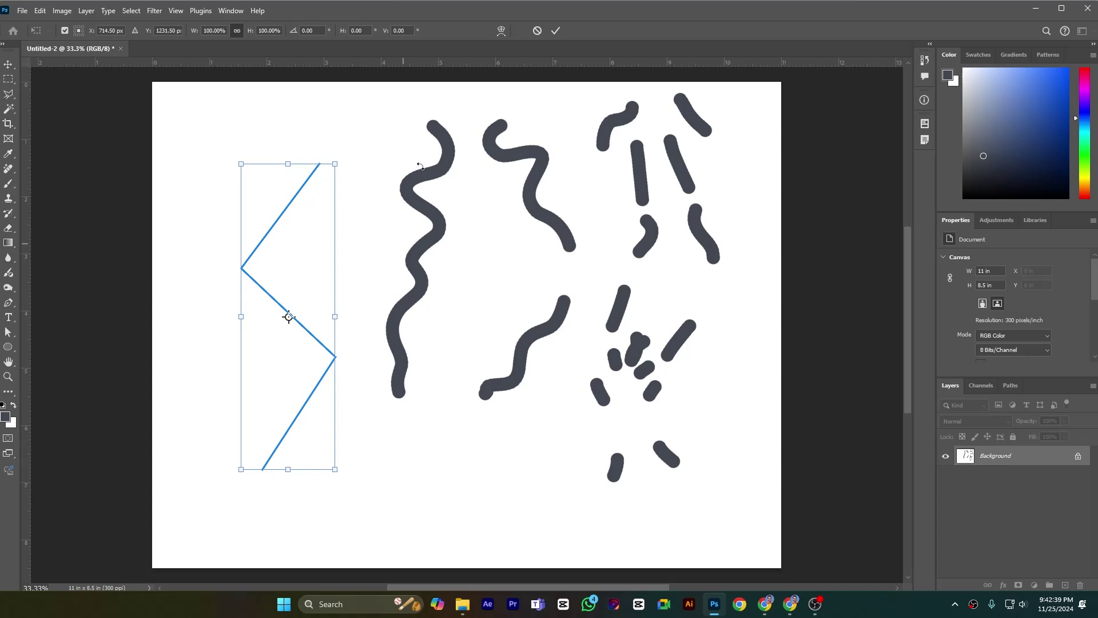
Switch the zigzag symmetry path's transform to Warp and set the warp grid to 4 x 4.
{"action": "left_click", "coordinate": [500, 31]}
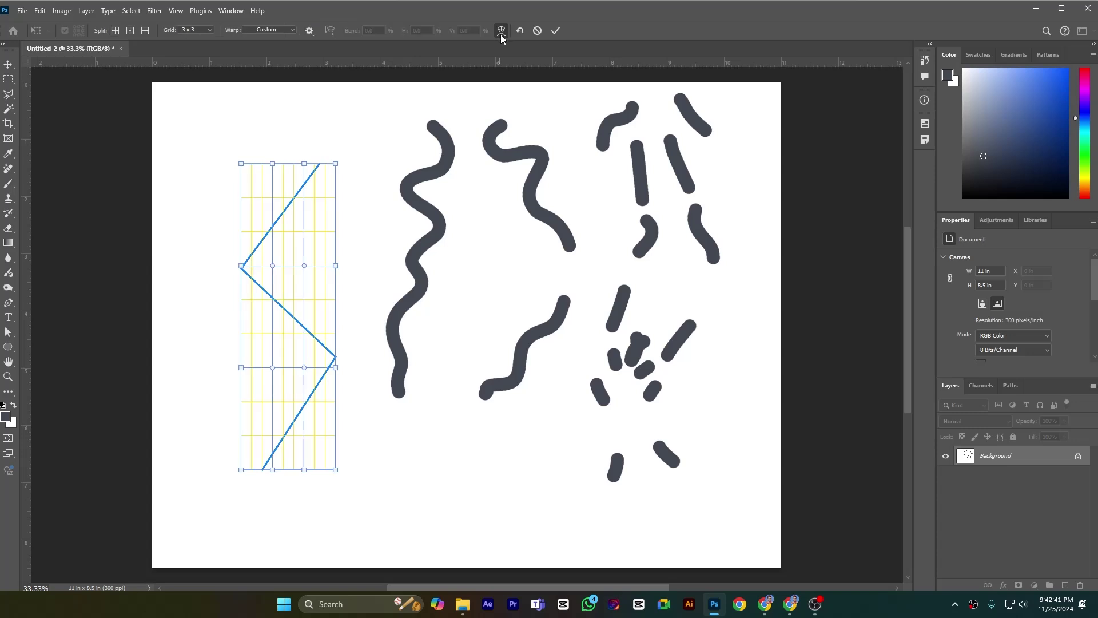
{"action": "left_click", "coordinate": [203, 30]}
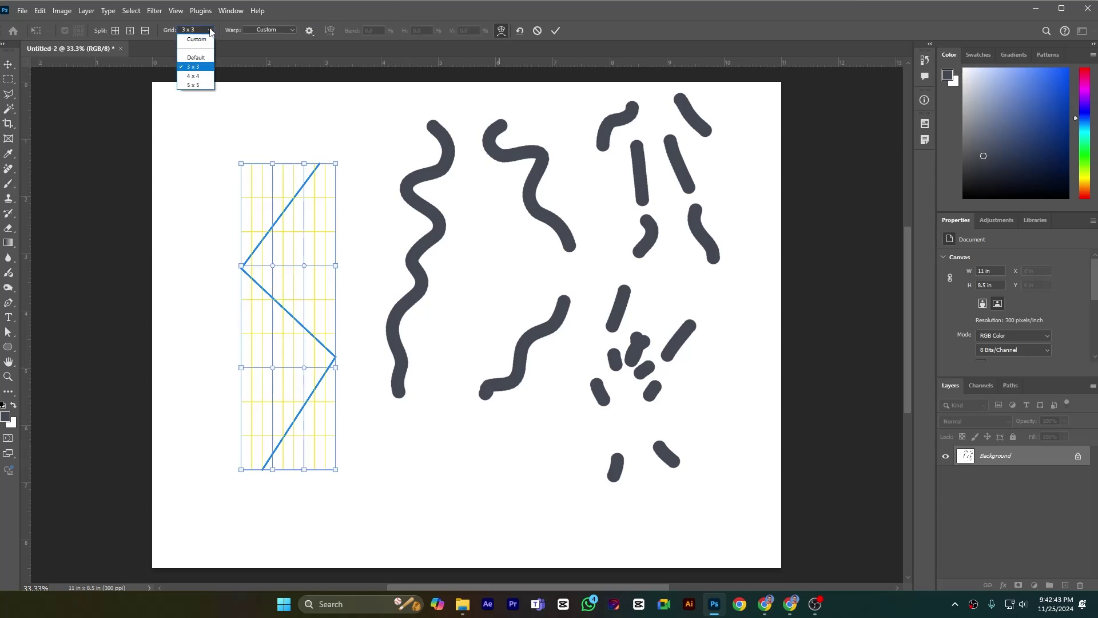
{"action": "left_click", "coordinate": [203, 76]}
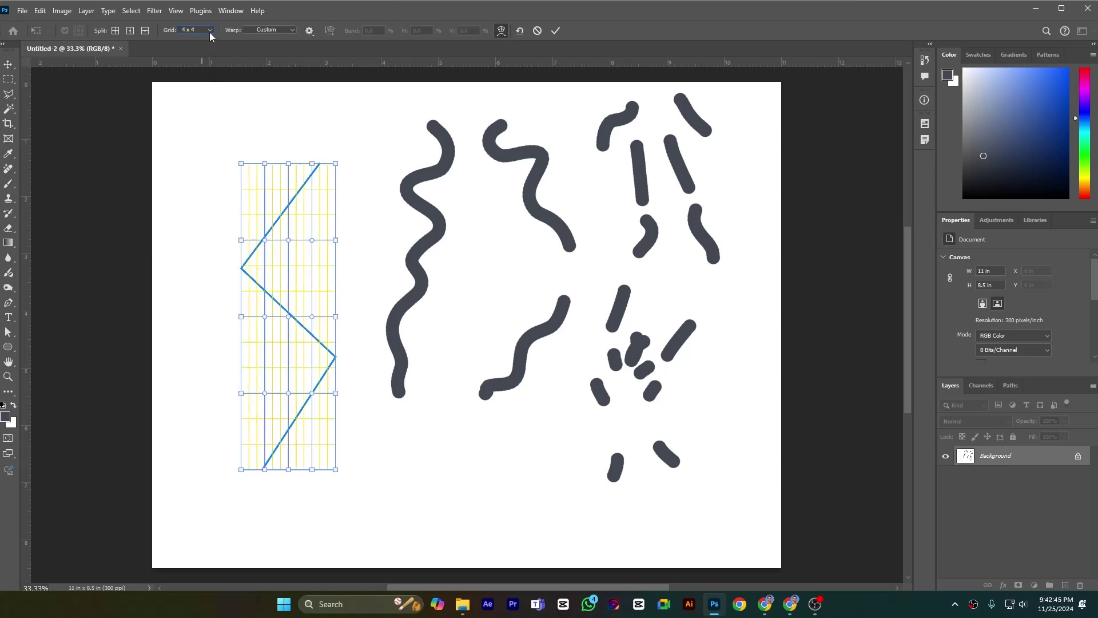
Set the zigzag symmetry path's warp grid to 5 x 5 and look through the available warp presets.
{"action": "left_click", "coordinate": [210, 30]}
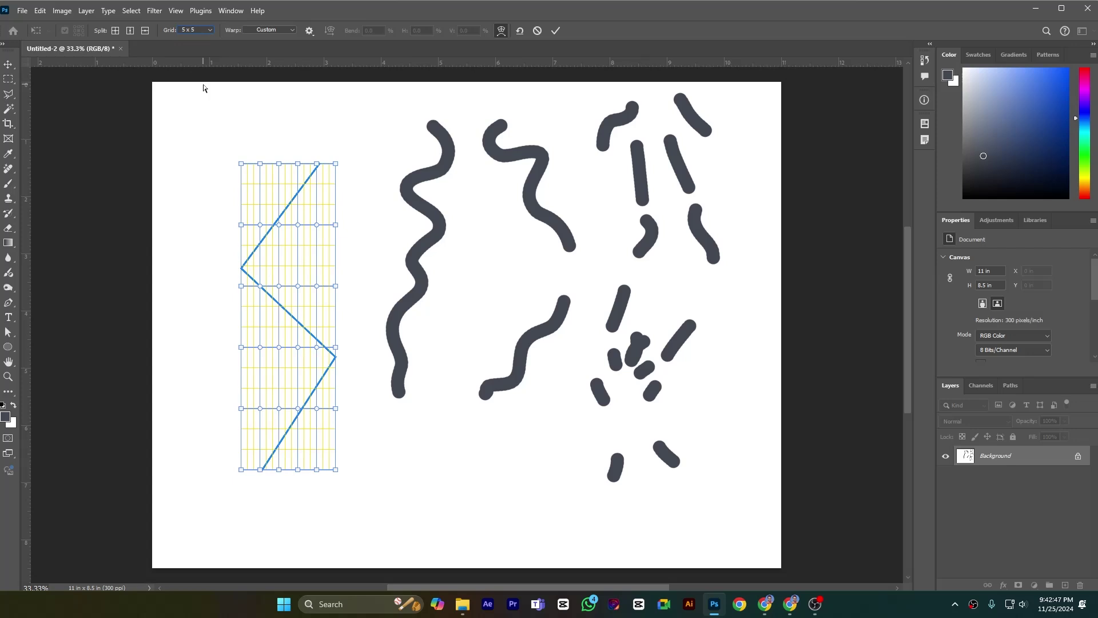
{"action": "left_click", "coordinate": [266, 29]}
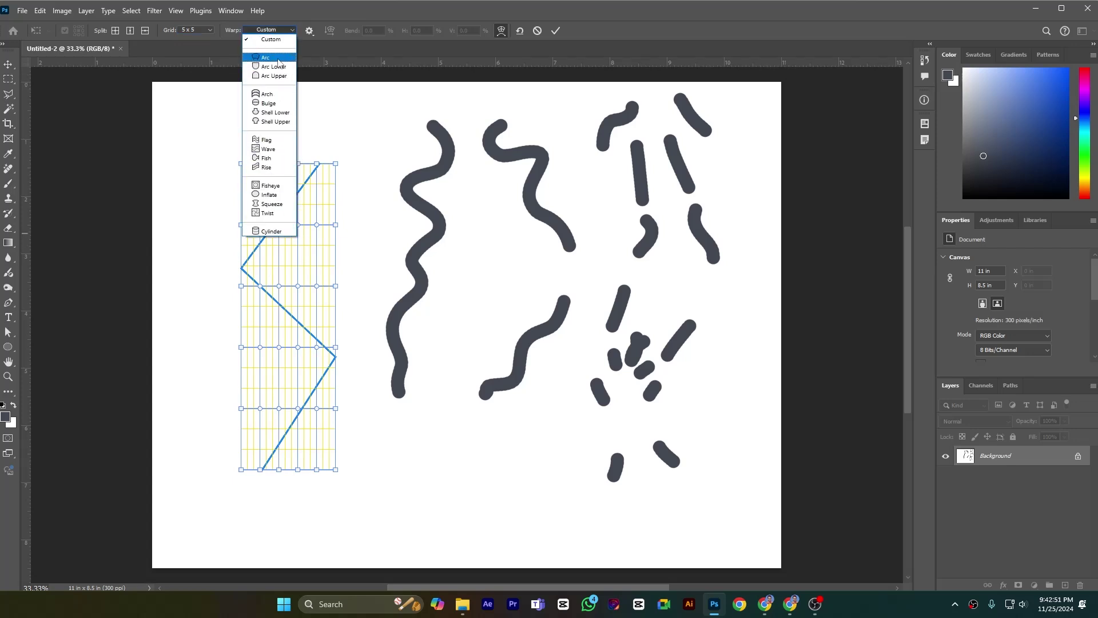
{"action": "left_click", "coordinate": [314, 47]}
Try the Default colour for the warp guides, set it to Green, and apply the zigzag symmetry path's transform.
{"action": "left_click", "coordinate": [310, 32]}
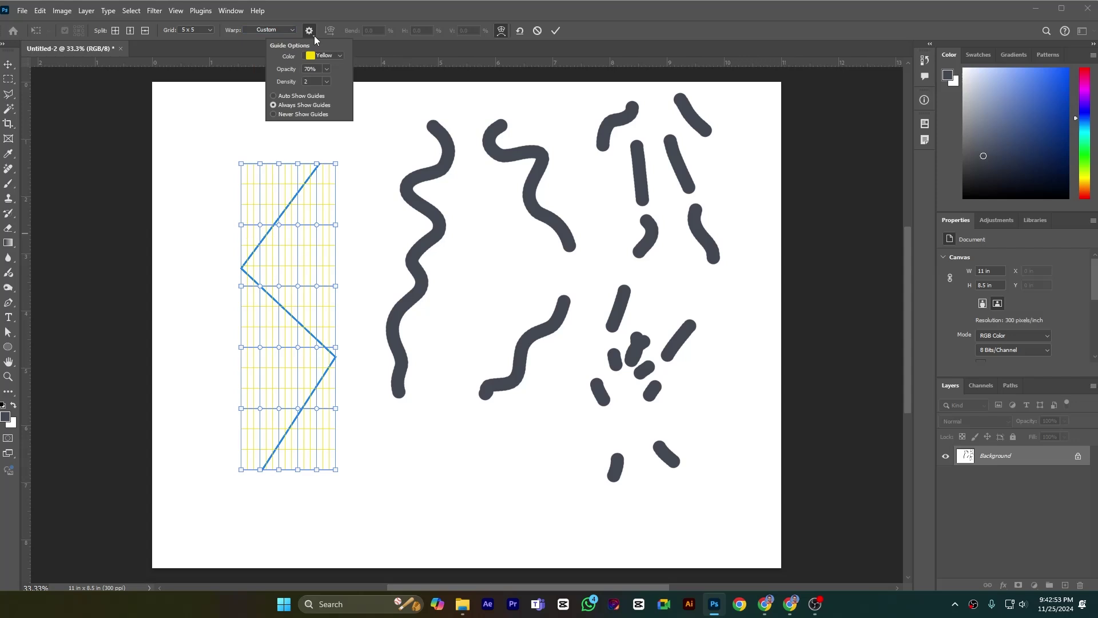
{"action": "left_click", "coordinate": [324, 57]}
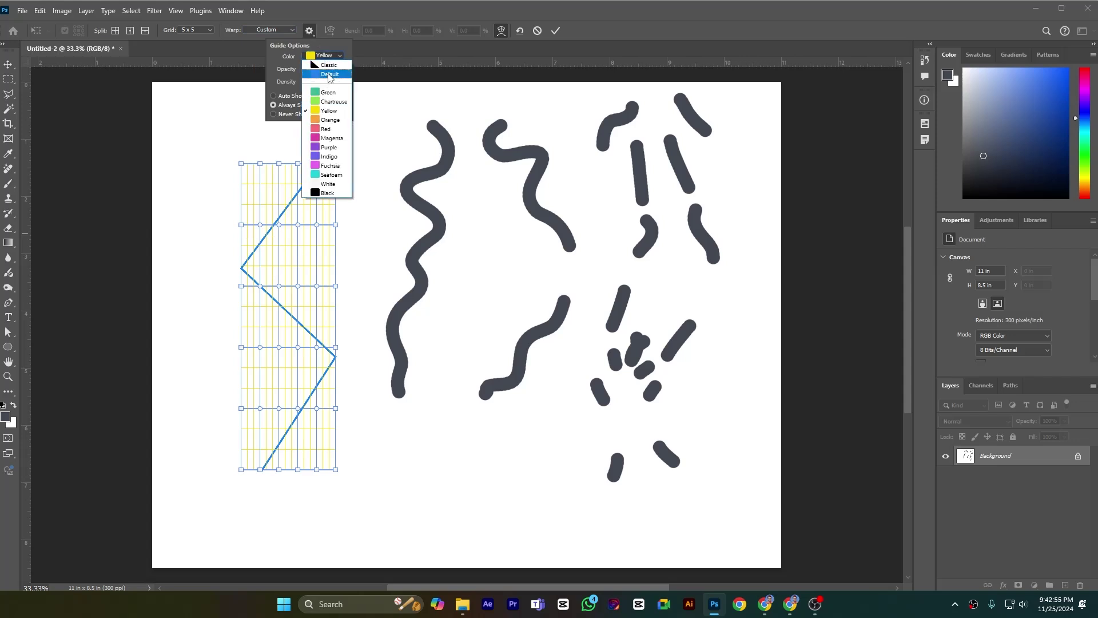
{"action": "left_click", "coordinate": [329, 75]}
{"action": "left_click", "coordinate": [331, 56]}
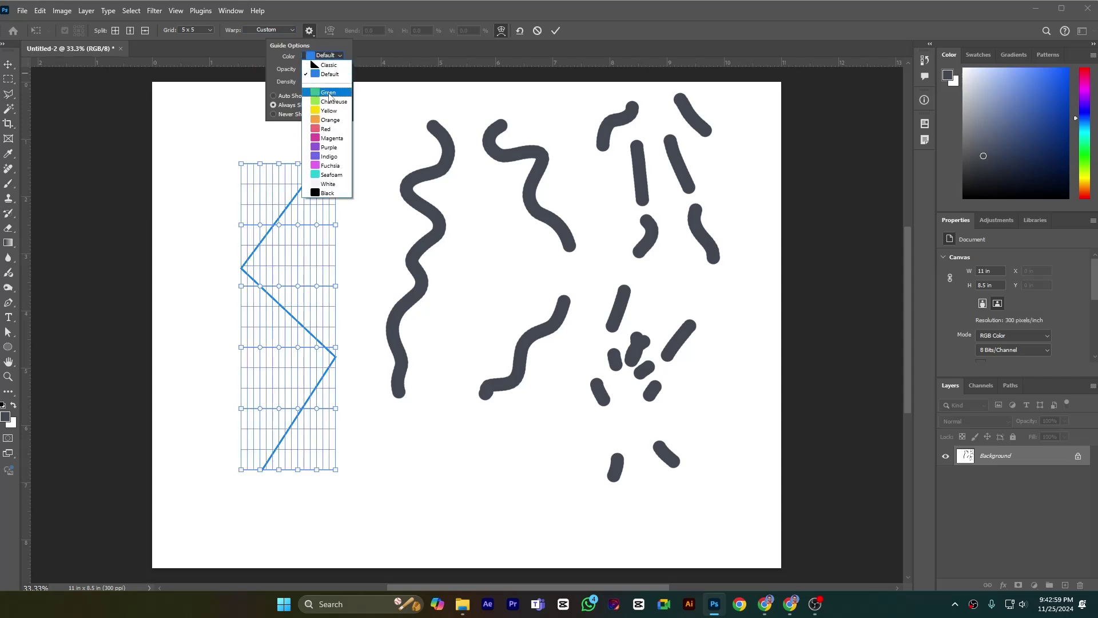
{"action": "left_click", "coordinate": [330, 93]}
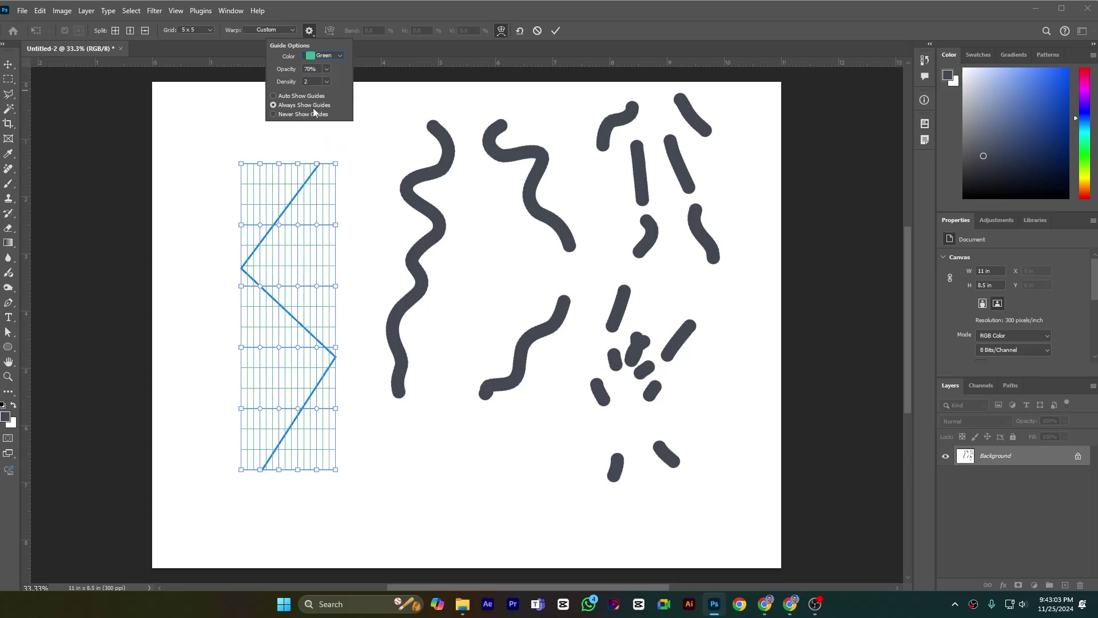
{"action": "left_click", "coordinate": [418, 80]}
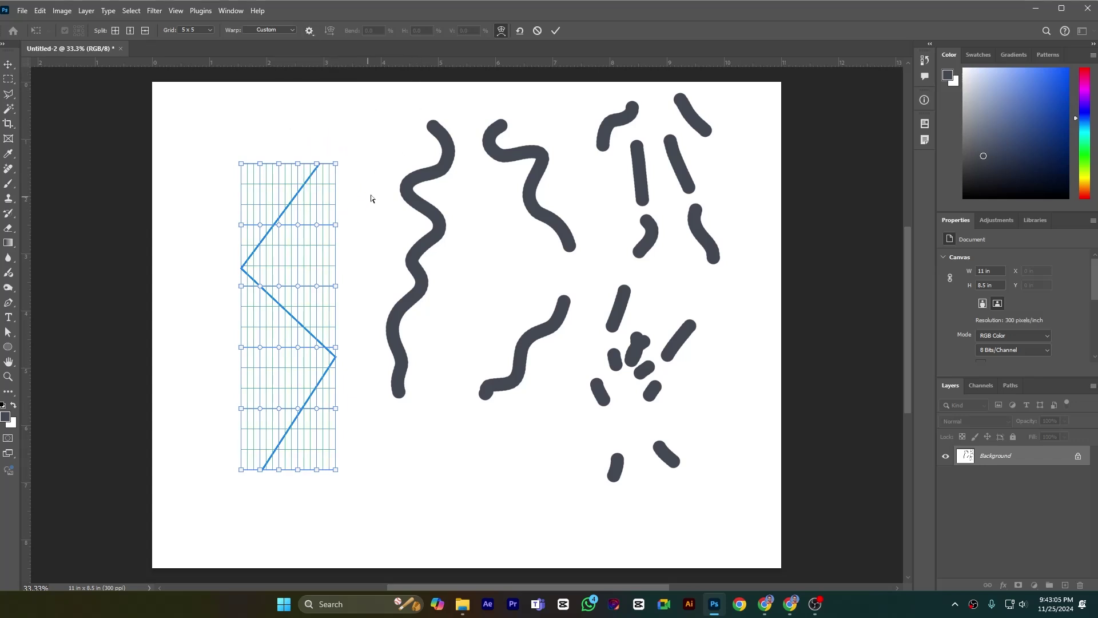
{"action": "left_click", "coordinate": [557, 31]}
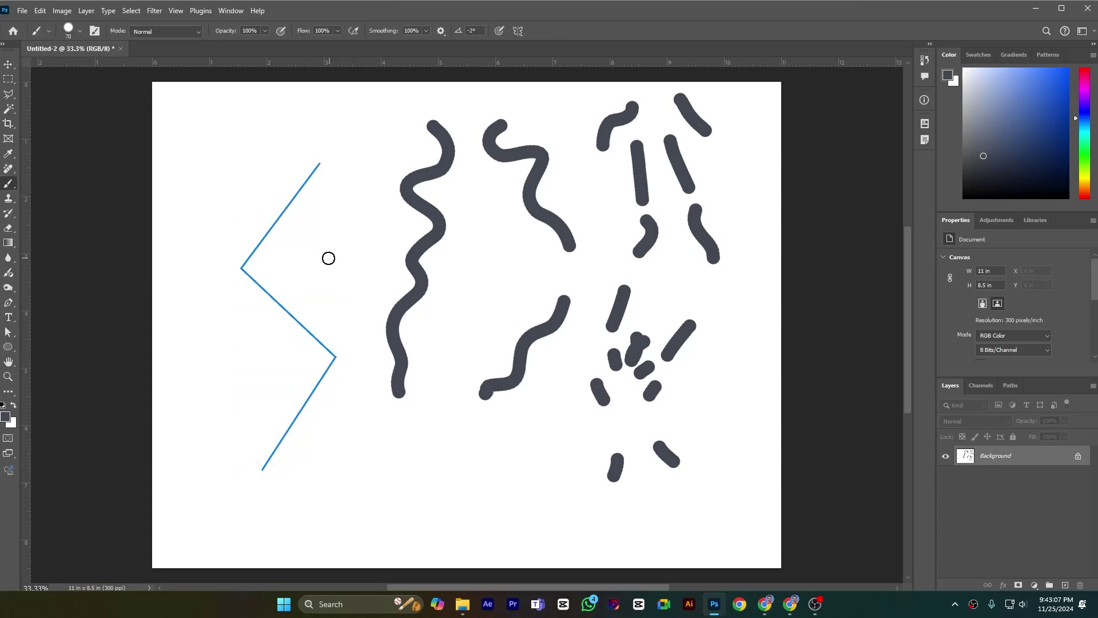
Paint three short mirrored strokes, one alongside each segment of the zigzag symmetry path.
{"action": "mouse_move", "coordinate": [295, 166]}
{"action": "left_mouse_down"}
{"action": "mouse_move", "coordinate": [276, 194]}
{"action": "mouse_move", "coordinate": [238, 205]}
{"action": "mouse_move", "coordinate": [238, 230]}
{"action": "left_mouse_up"}
{"action": "left_click", "coordinate": [238, 296]}
{"action": "mouse_move", "coordinate": [248, 303]}
{"action": "left_mouse_down"}
{"action": "mouse_move", "coordinate": [281, 321]}
{"action": "mouse_move", "coordinate": [268, 350]}
{"action": "left_mouse_up"}
{"action": "mouse_move", "coordinate": [284, 404]}
{"action": "left_mouse_down"}
{"action": "mouse_move", "coordinate": [243, 421]}
{"action": "mouse_move", "coordinate": [223, 408]}
{"action": "left_mouse_up"}
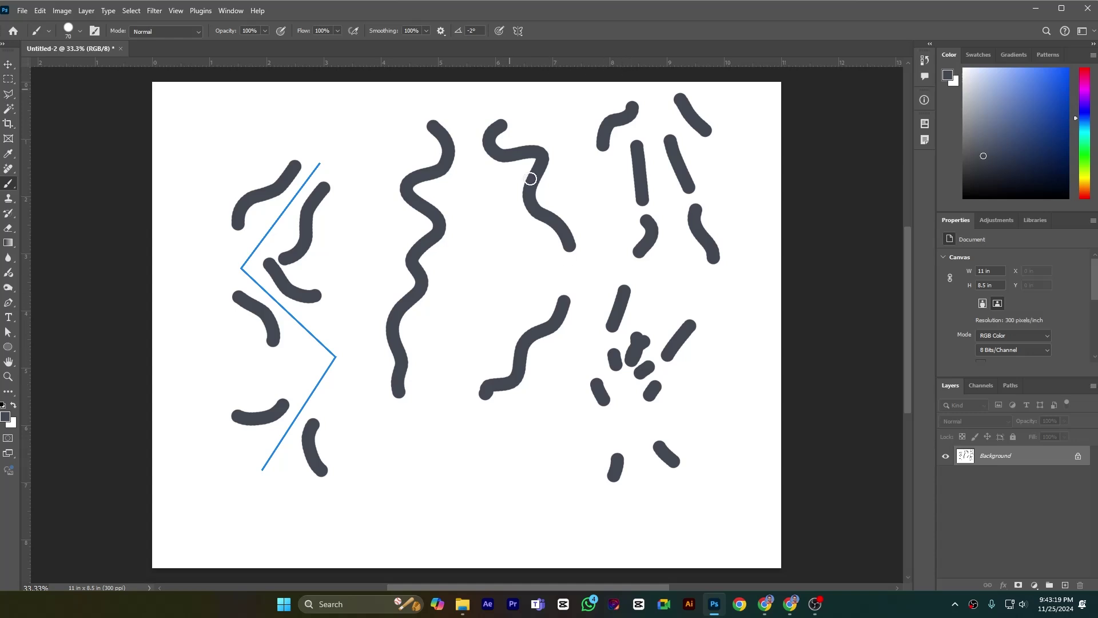
Undo the strokes around the zigzag path, its use as the symmetry axis and its last drawn segment.
{"action": "left_click", "coordinate": [518, 31]}
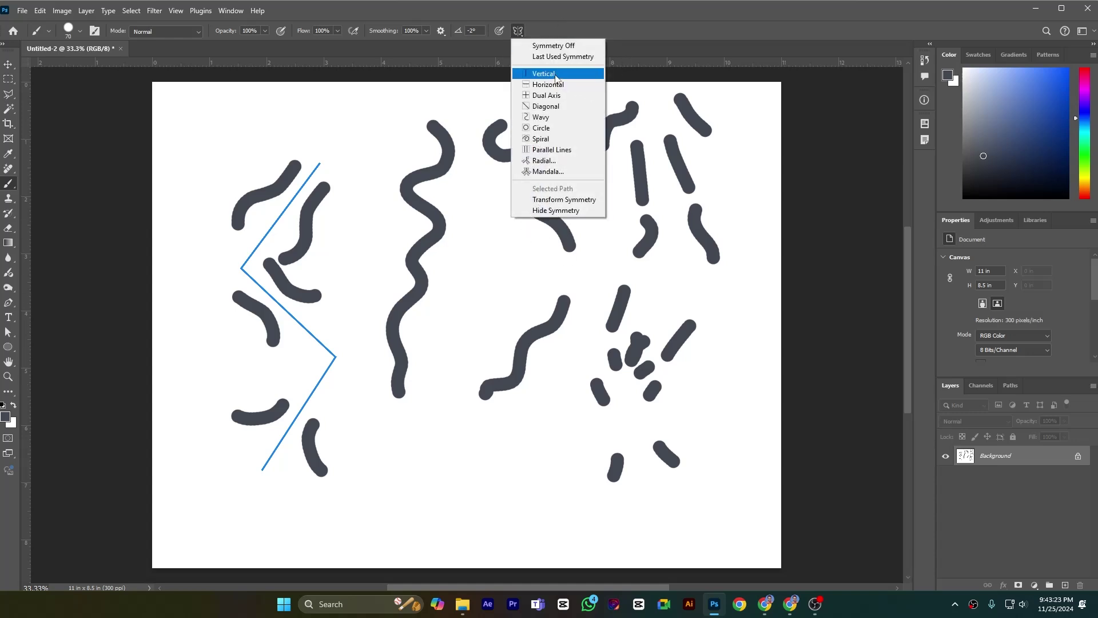
{"action": "left_click", "coordinate": [742, 231]}
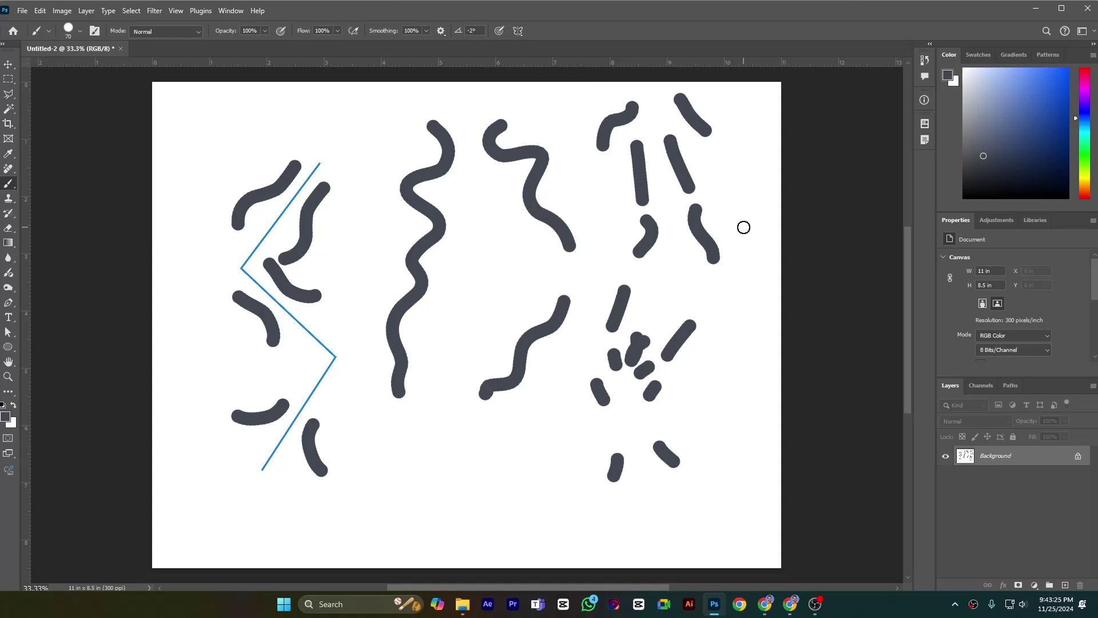
{"action": "key", "text": "ctrl+z"}
{"action": "key", "text": "ctrl+z"}
{"action": "key", "text": "ctrl+z"}
{"action": "key", "text": "ctrl+z"}
{"action": "key", "text": "ctrl+z"}
{"action": "key", "text": "ctrl+z"}
{"action": "key", "text": "ctrl+z"}
{"action": "key", "text": "ctrl+z"}
{"action": "key", "text": "ctrl+z"}
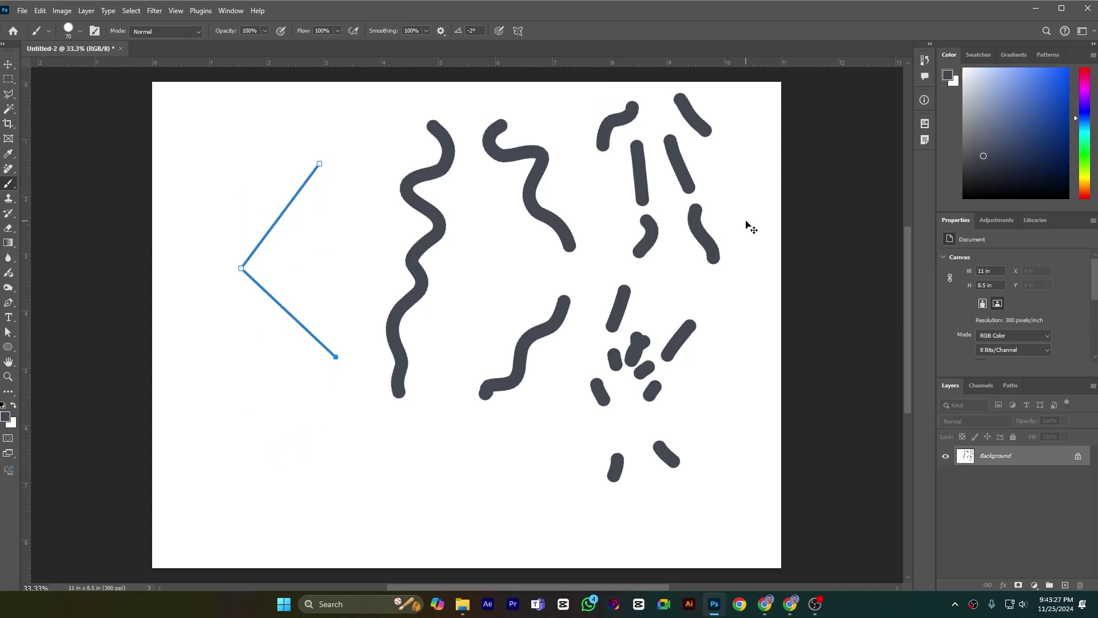
Try Horizontal symmetry with one short stroke above the axis, and undo both the stroke and the axis.
{"action": "left_click", "coordinate": [518, 30]}
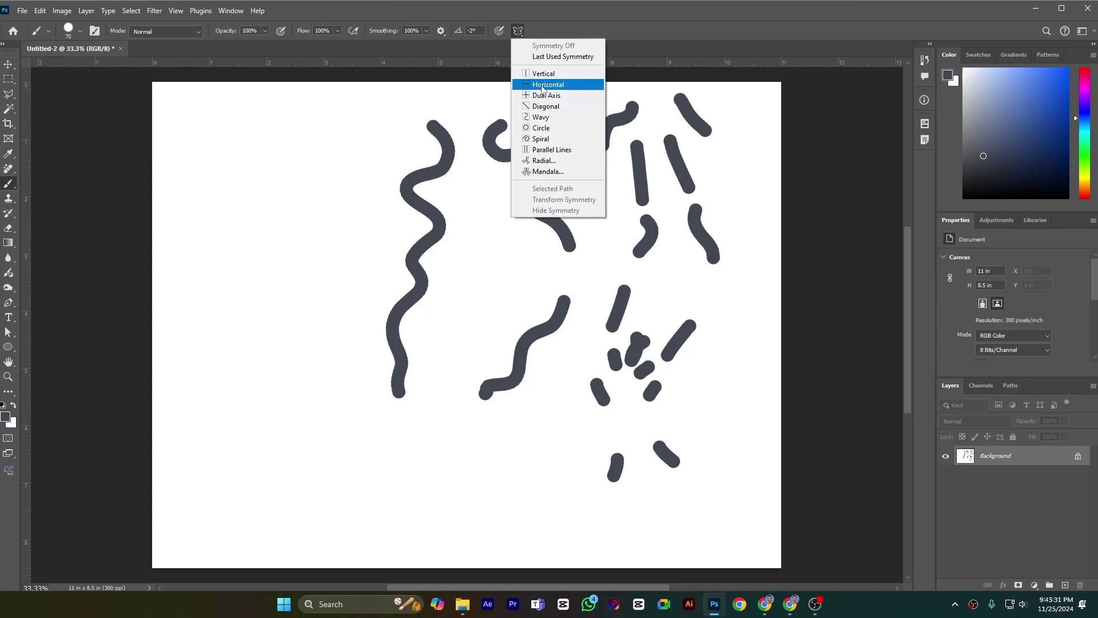
{"action": "left_click", "coordinate": [542, 85]}
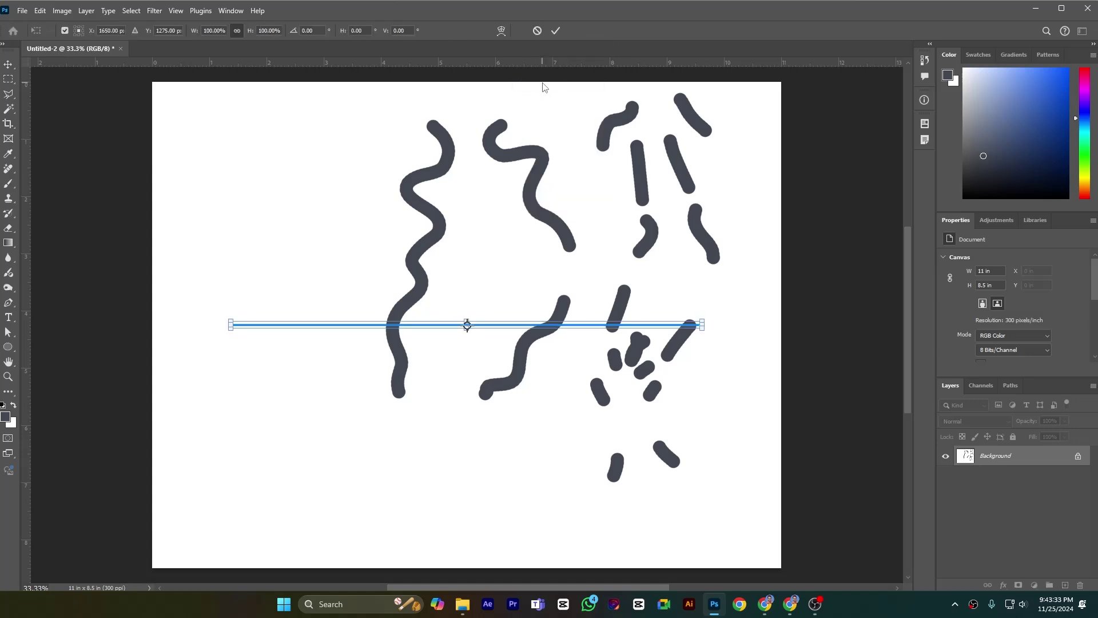
{"action": "left_click", "coordinate": [539, 30]}
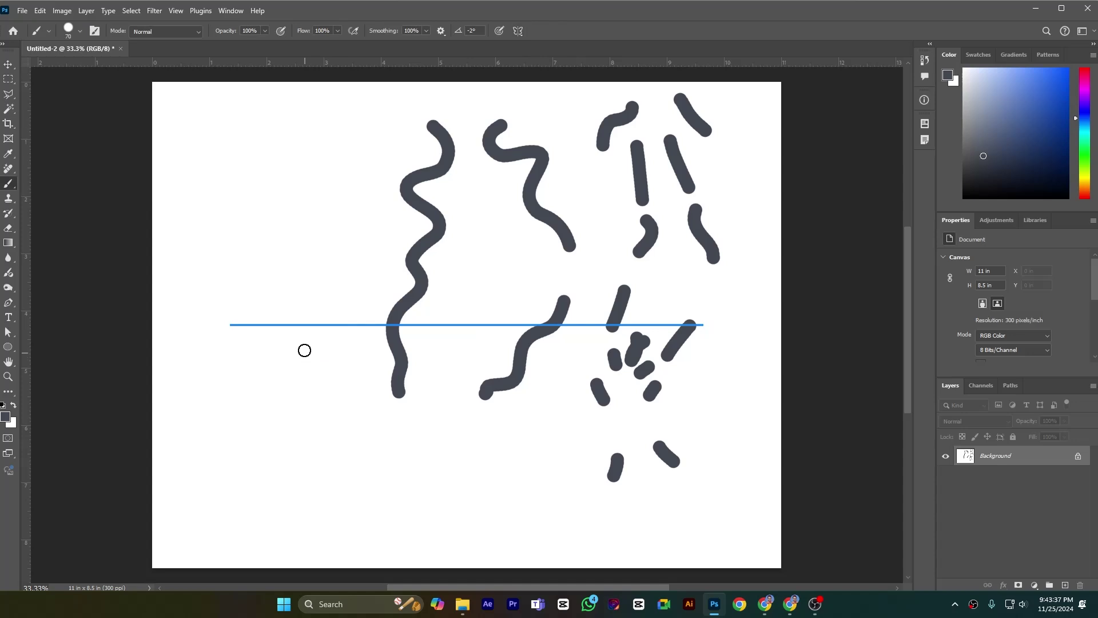
{"action": "mouse_move", "coordinate": [277, 298]}
{"action": "left_mouse_down"}
{"action": "mouse_move", "coordinate": [299, 308]}
{"action": "mouse_move", "coordinate": [360, 290]}
{"action": "left_mouse_up"}
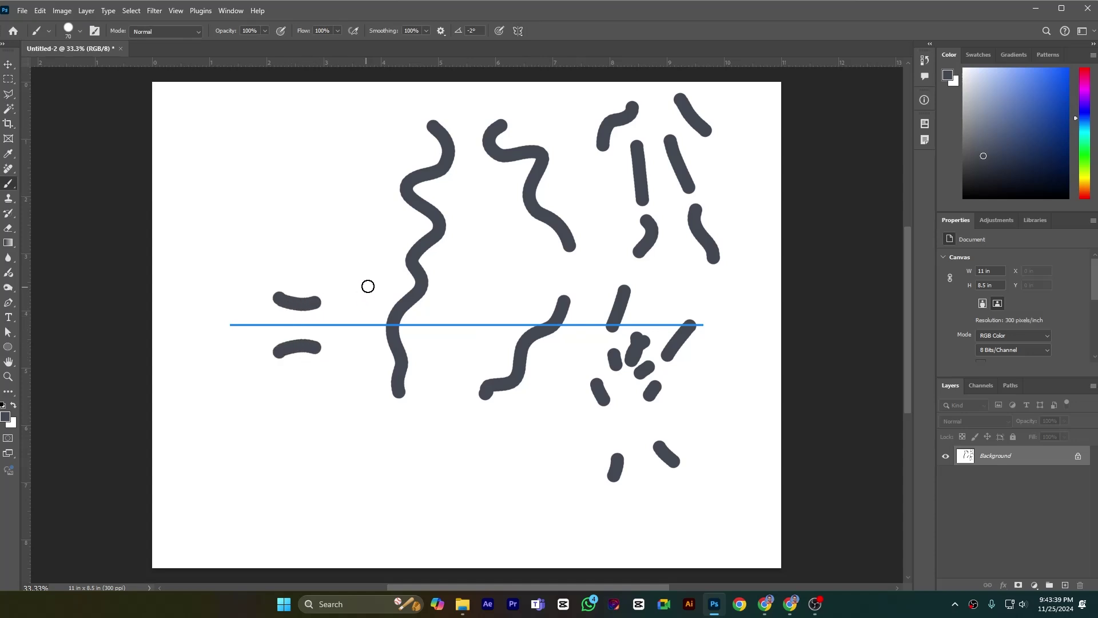
{"action": "key", "text": "ctrl+z"}
{"action": "key", "text": "ctrl+z"}
Create a Mandala paint symmetry with a segment count of 5.
{"action": "left_click", "coordinate": [518, 31]}
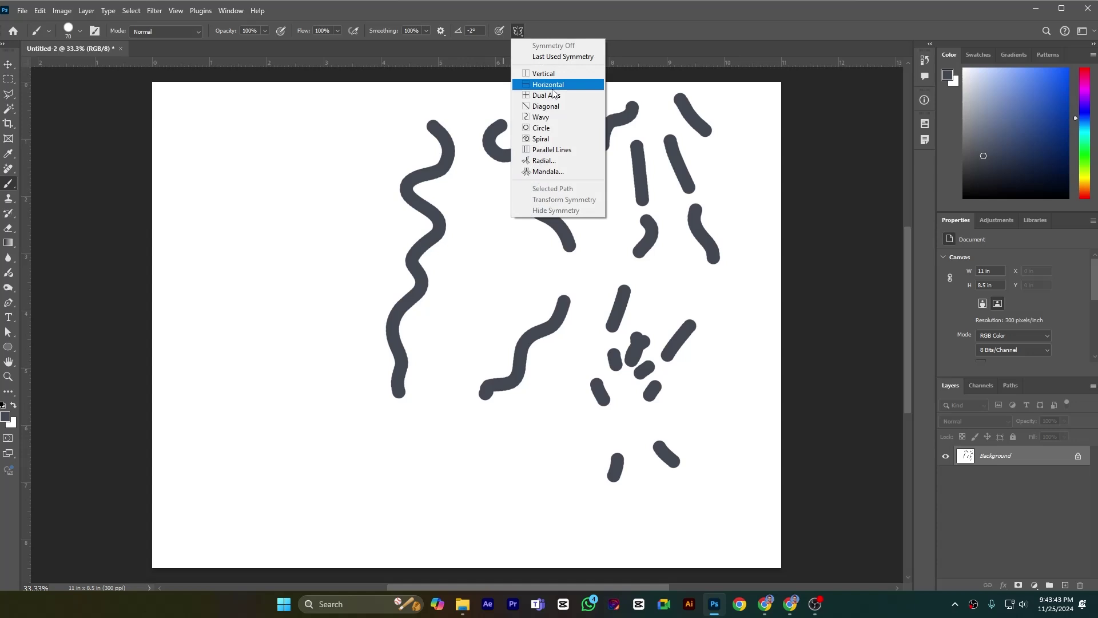
{"action": "left_click", "coordinate": [548, 171]}
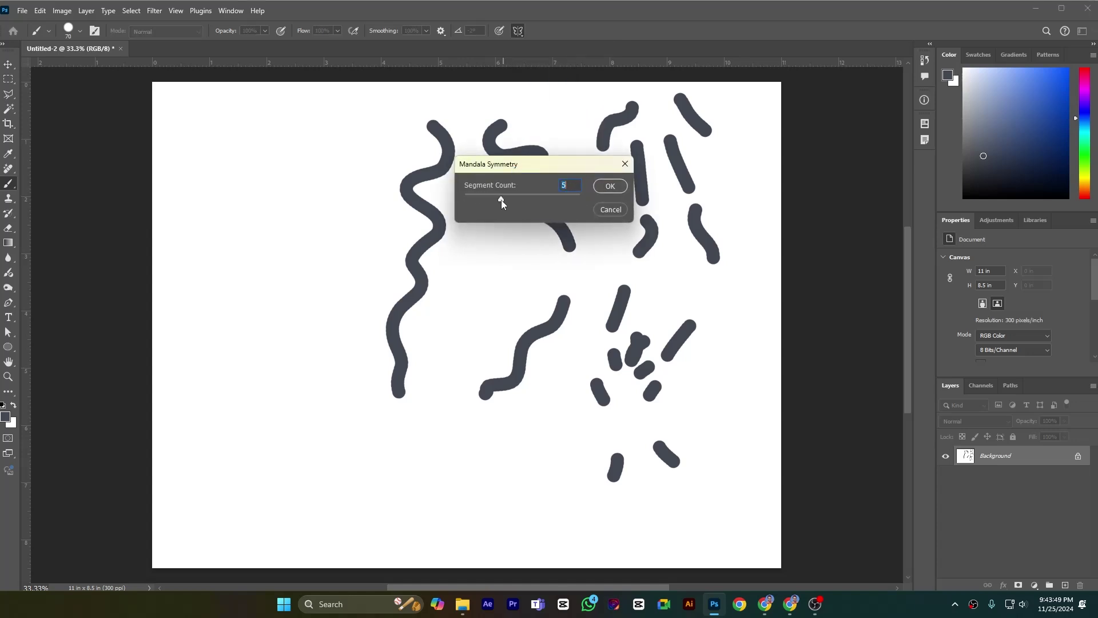
{"action": "left_click", "coordinate": [609, 188]}
Scale the mandala axis to about 40% and place it in the empty left part of the canvas.
{"action": "left_click_drag", "start_coordinate": [467, 322], "coordinate": [353, 326]}
{"action": "left_click_drag", "start_coordinate": [527, 150], "coordinate": [295, 318]}
{"action": "left_click_drag", "start_coordinate": [254, 424], "coordinate": [280, 298]}
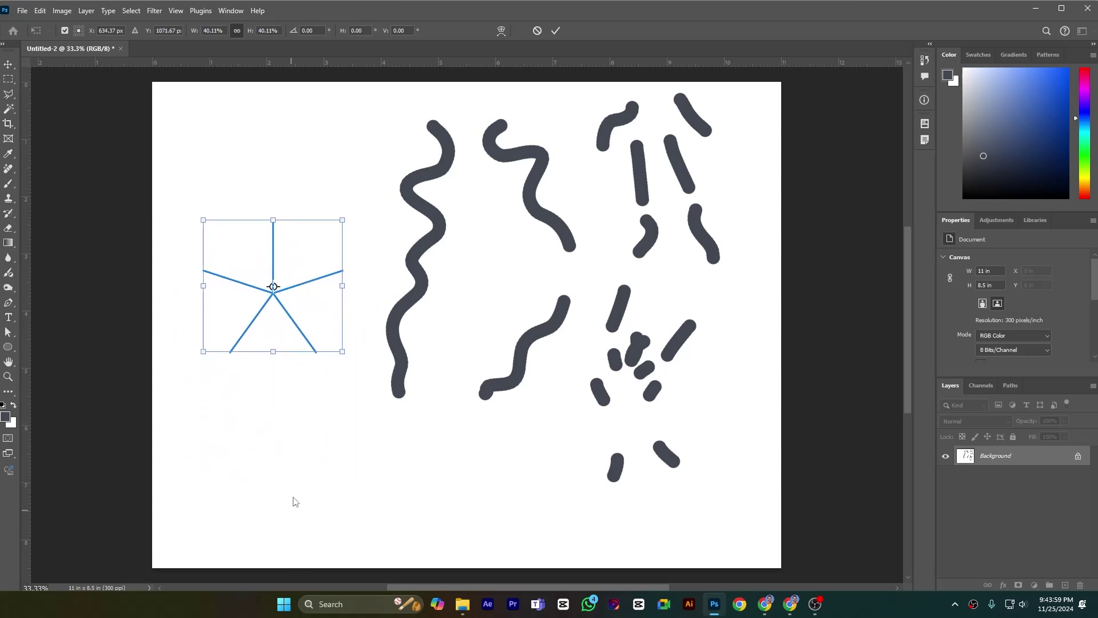
{"action": "left_click", "coordinate": [556, 31]}
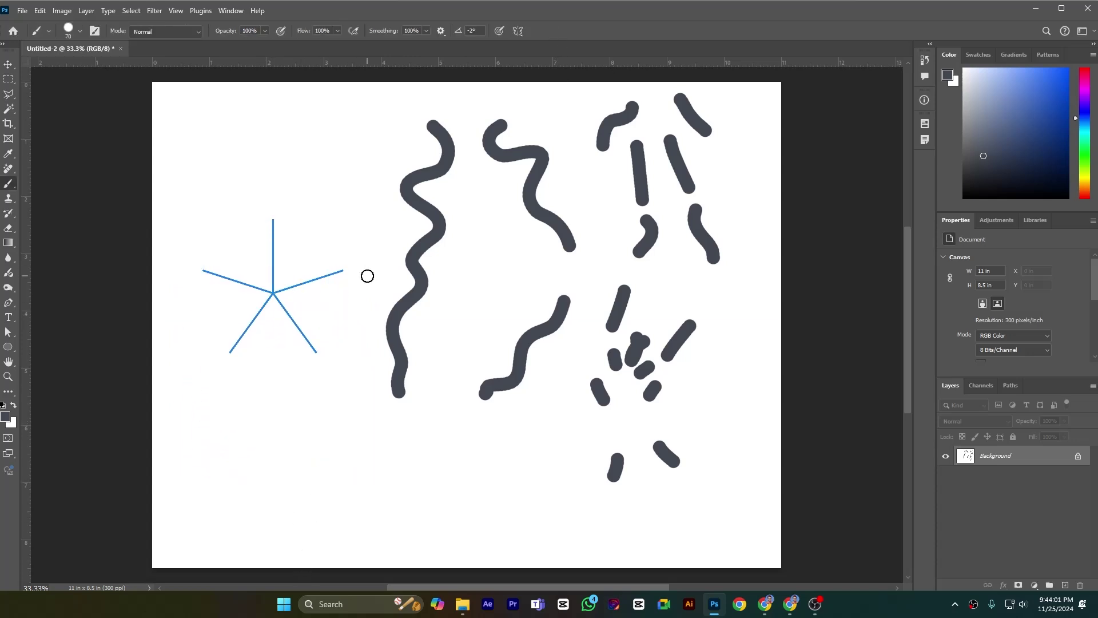
Paint short strokes and single dabs inside and around the mandala axis to build a five-segment mirrored pattern.
{"action": "left_click_drag", "start_coordinate": [294, 245], "coordinate": [312, 261]}
{"action": "left_click", "coordinate": [294, 301]}
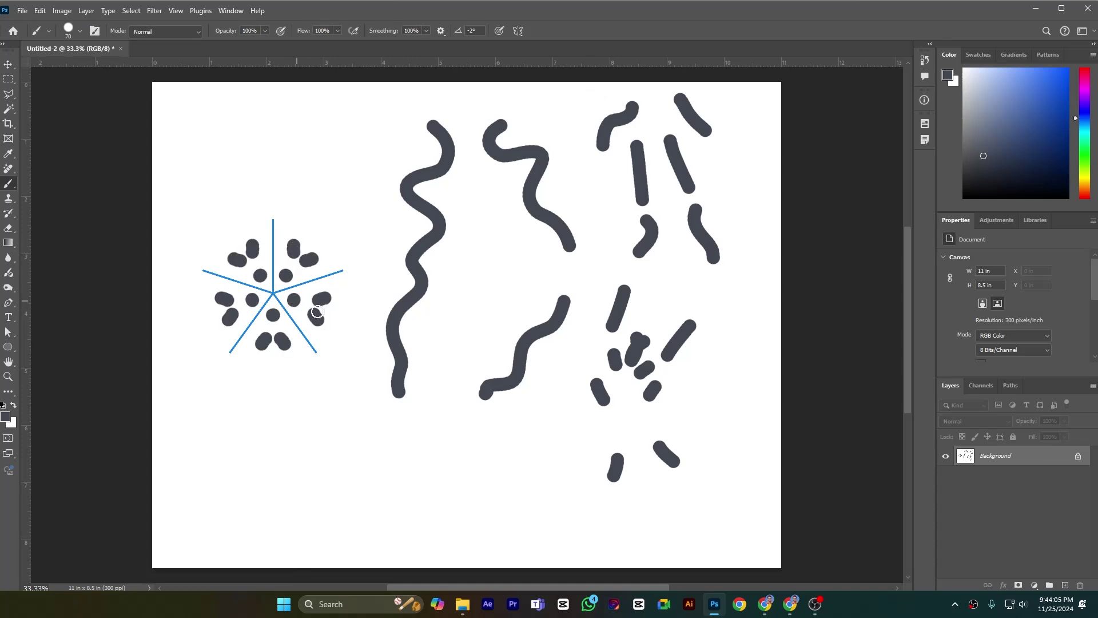
{"action": "left_click", "coordinate": [211, 250]}
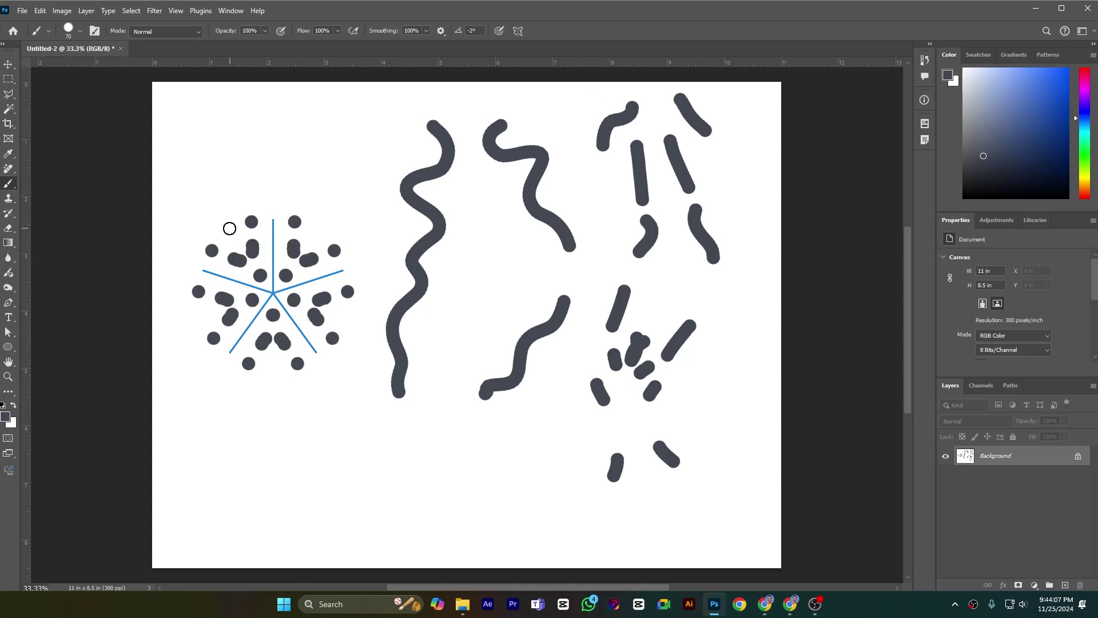
{"action": "left_click", "coordinate": [227, 228]}
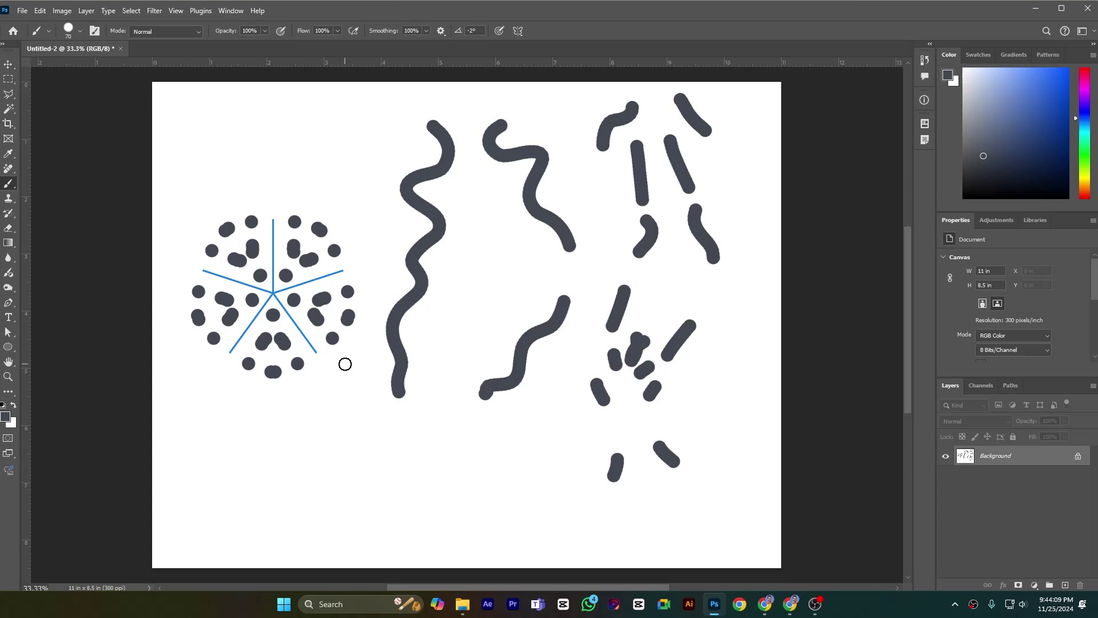